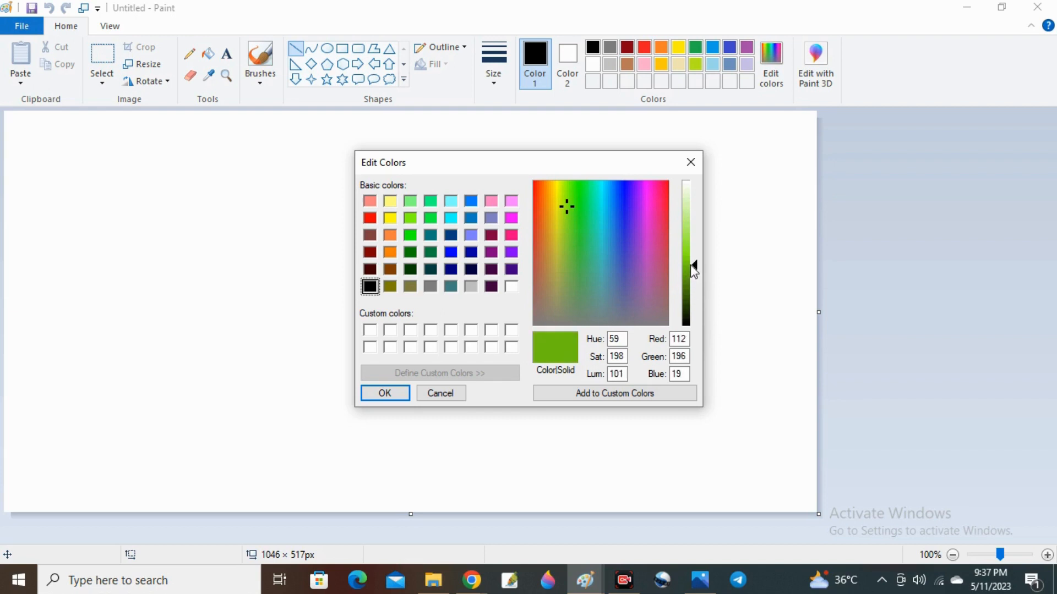
# Step: Mix an olive yellow (red 179, green 202, blue 13) and draw a horizontal line across the lower canvas
pyautogui.moveTo(565, 213); pyautogui.dragTo(559, 199)
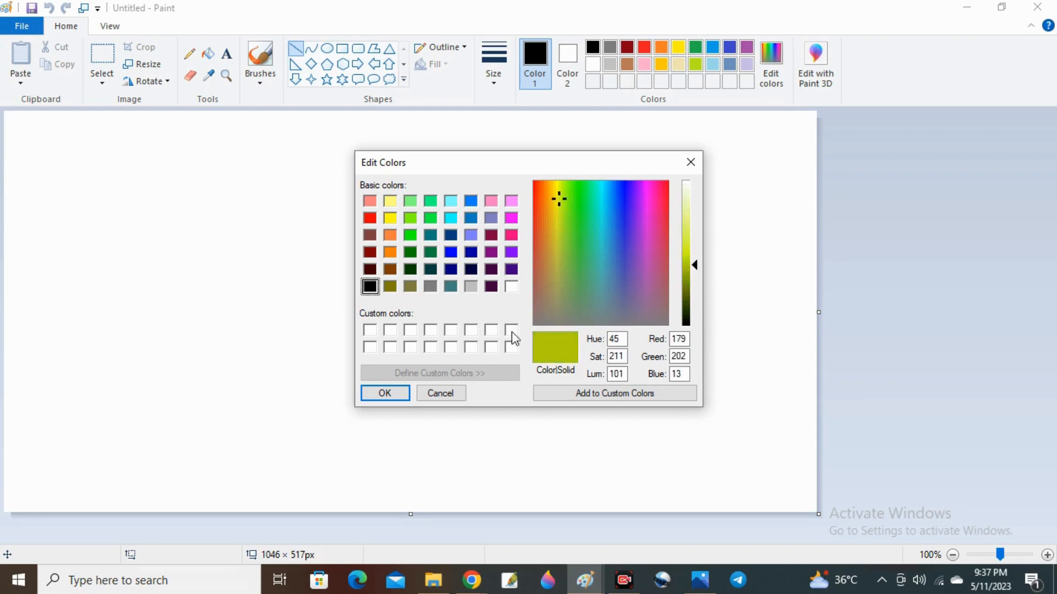
pyautogui.click(386, 393)
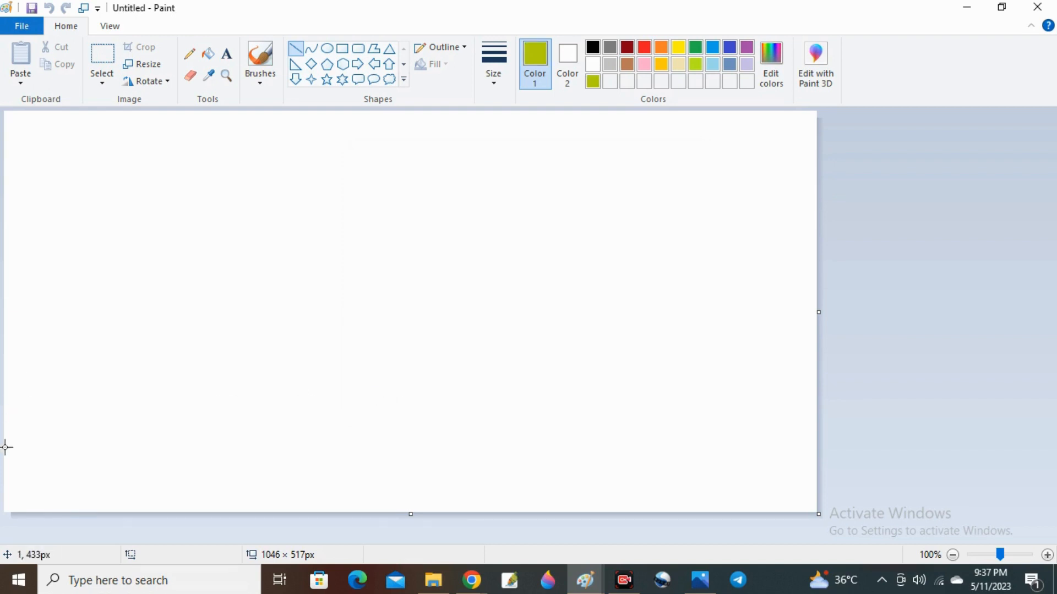
pyautogui.moveTo(5, 448); pyautogui.dragTo(820, 448)
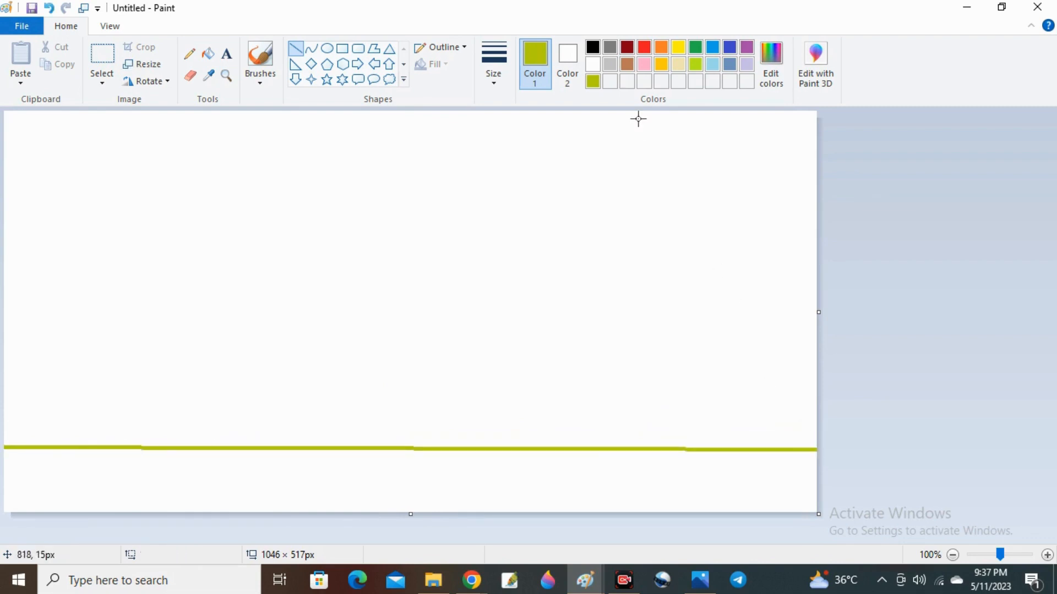
# Step: Mix a light green and draw a second full-width horizontal line above the olive one
pyautogui.click(772, 65)
pyautogui.moveTo(558, 215)
pyautogui.mouseDown()
pyautogui.moveTo(560, 200)
pyautogui.moveTo(568, 214)
pyautogui.mouseUp()
pyautogui.moveTo(694, 265)
pyautogui.mouseDown()
pyautogui.moveTo(692, 236)
pyautogui.moveTo(693, 253)
pyautogui.mouseUp()
pyautogui.click(402, 393)
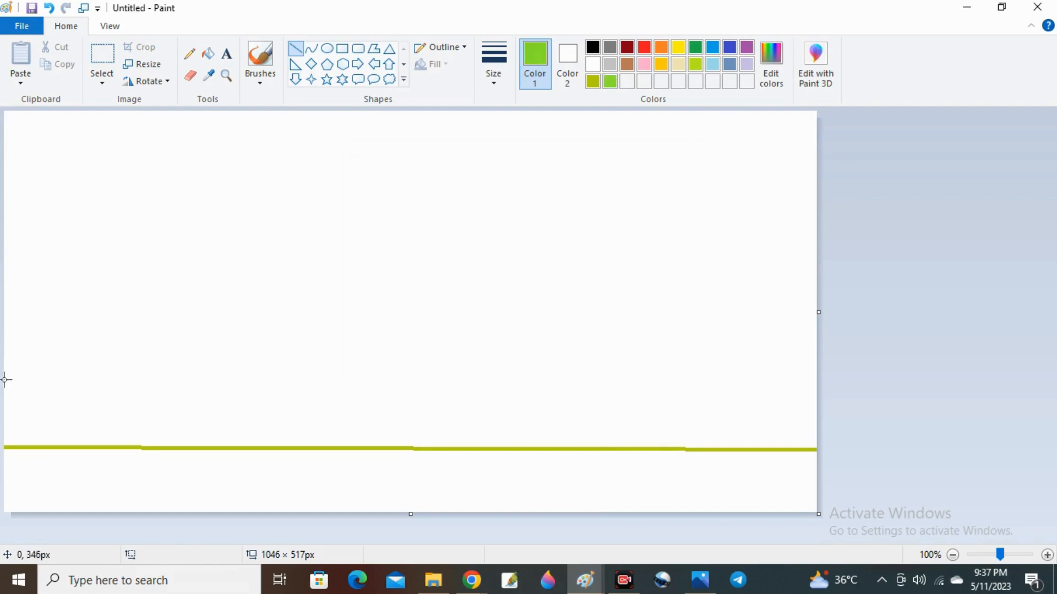
pyautogui.moveTo(5, 380); pyautogui.dragTo(833, 375)
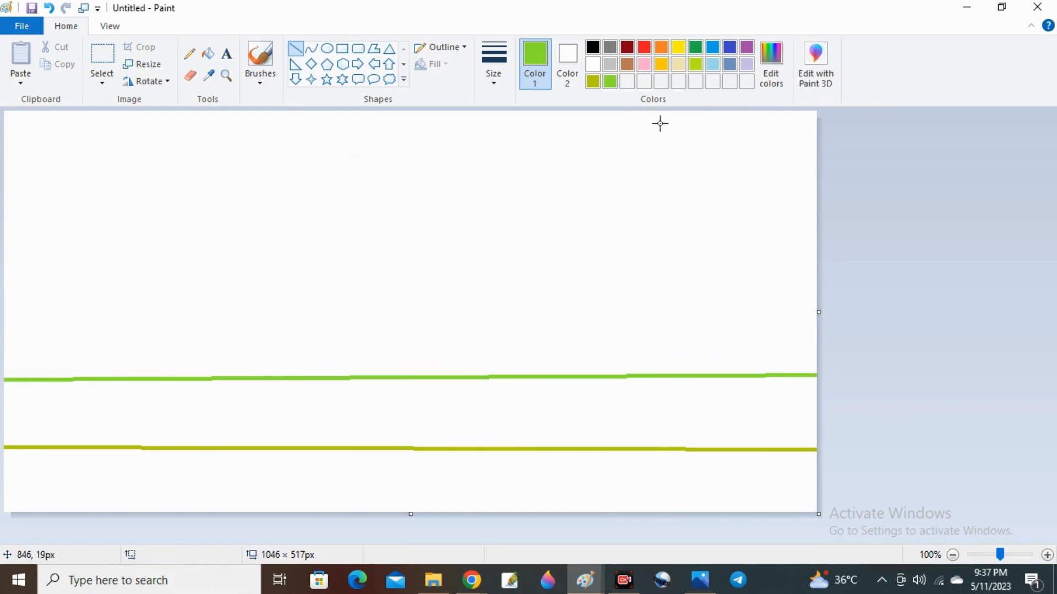
# Step: Darken the colour to a medium green and draw a third full-width line above the light green one
pyautogui.click(771, 65)
pyautogui.moveTo(694, 248); pyautogui.dragTo(696, 266)
pyautogui.click(385, 393)
pyautogui.moveTo(5, 296); pyautogui.dragTo(828, 293)
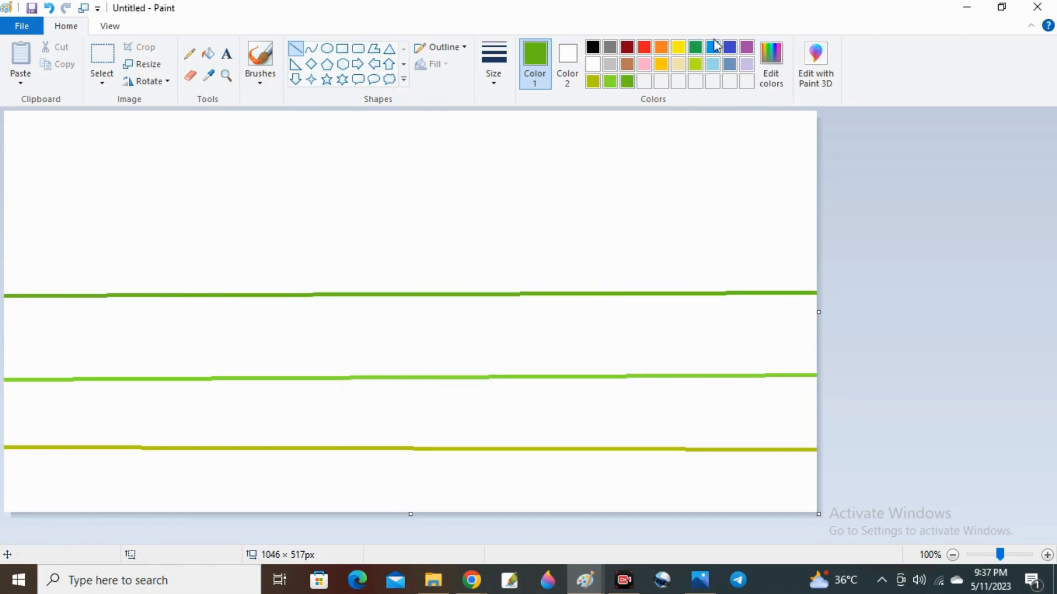
# Step: Darken the colour to a deep green and draw a fourth full-width line in the upper canvas
pyautogui.click(772, 65)
pyautogui.moveTo(695, 264); pyautogui.dragTo(695, 284)
pyautogui.click(385, 393)
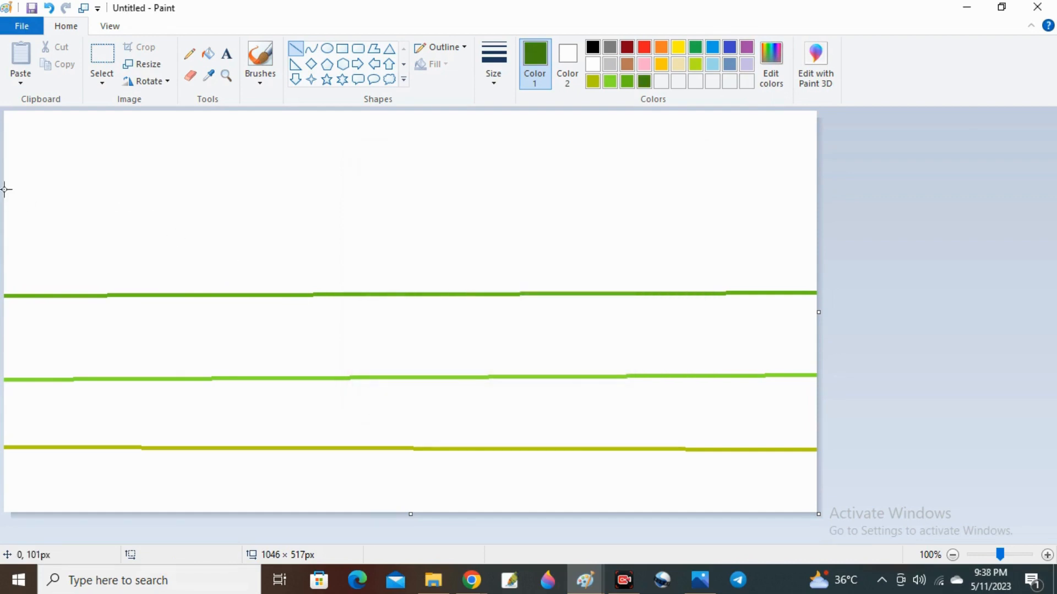
pyautogui.moveTo(5, 188); pyautogui.dragTo(831, 182)
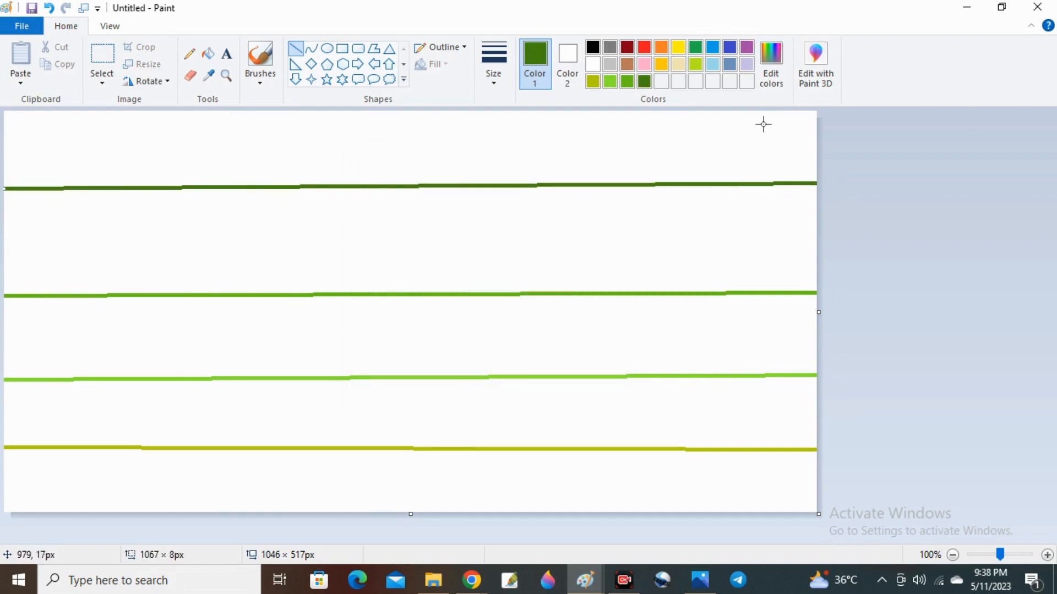
# Step: Mix a very dark green (red 52, green 97, blue 12) and fill the topmost band and its line
pyautogui.click(774, 56)
pyautogui.moveTo(696, 284); pyautogui.dragTo(696, 295)
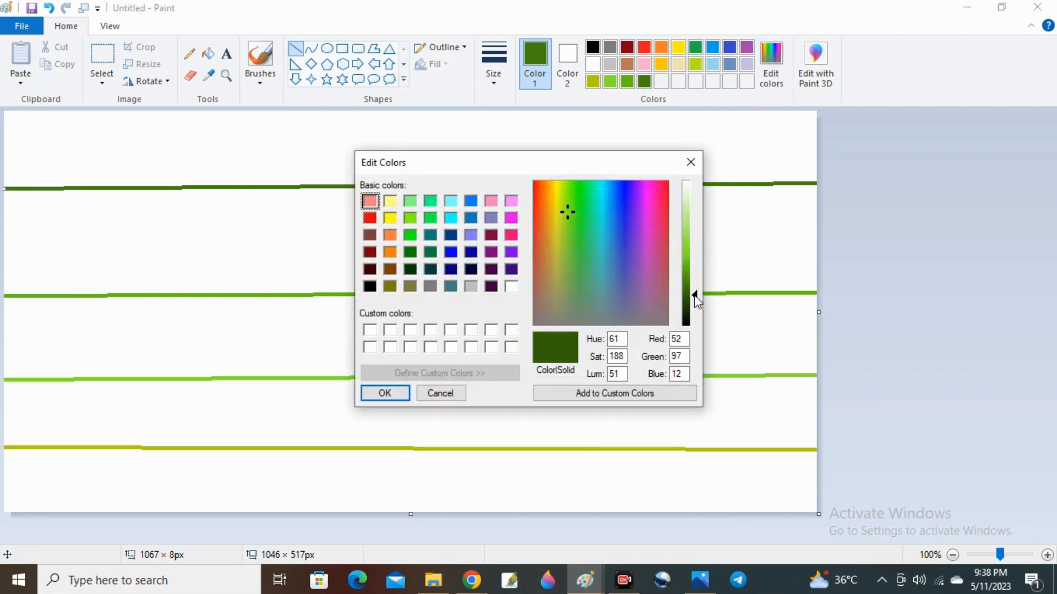
pyautogui.click(384, 393)
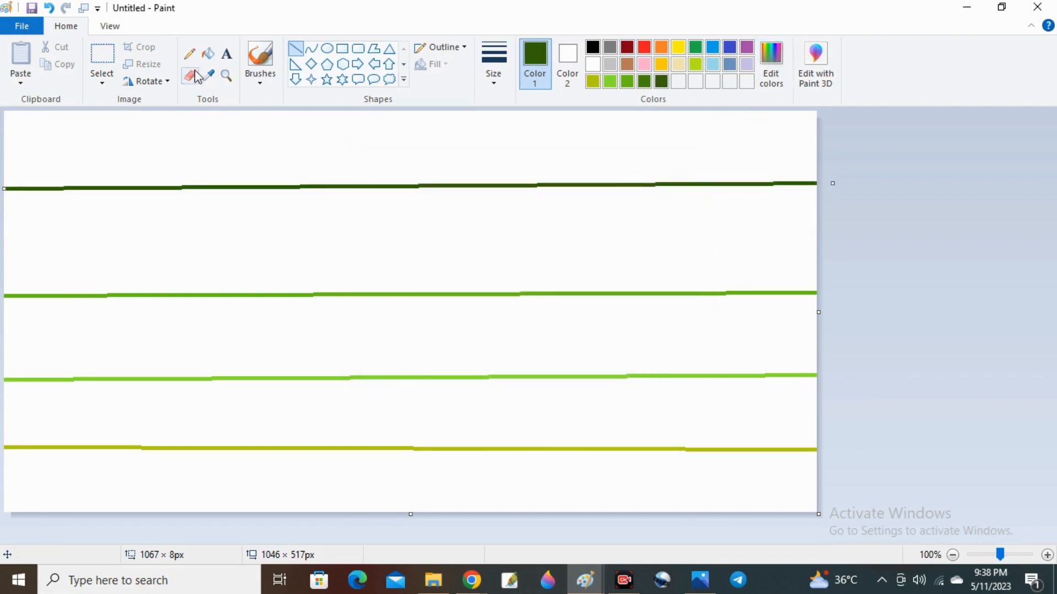
pyautogui.click(208, 53)
pyautogui.click(307, 167)
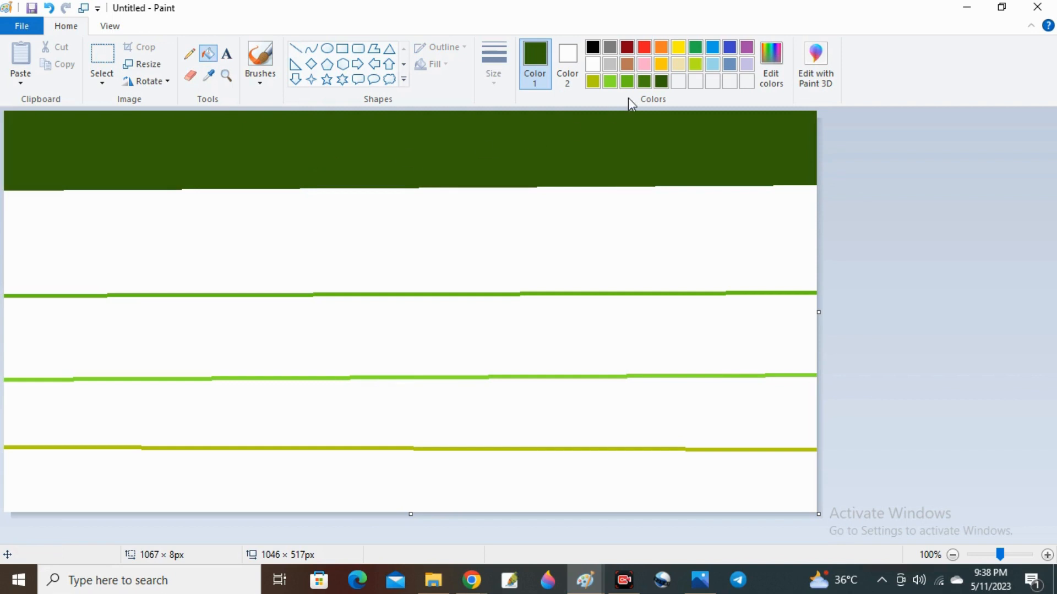
# Step: Fill the four remaining bands downward with the saved deep green, medium green, light green and olive colours
pyautogui.click(643, 86)
pyautogui.click(591, 230)
pyautogui.click(628, 83)
pyautogui.click(577, 318)
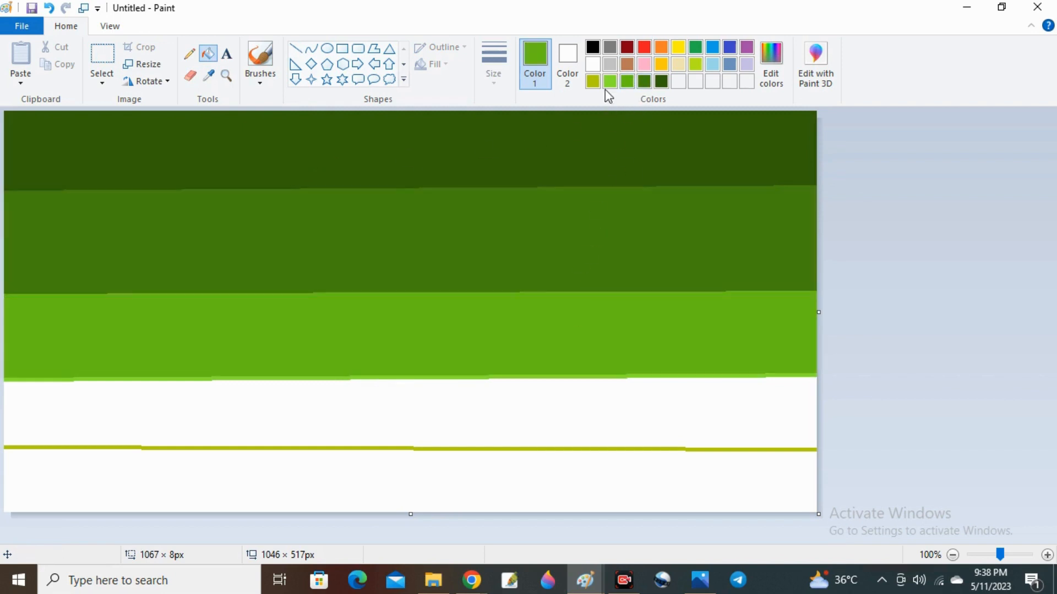
pyautogui.click(609, 86)
pyautogui.click(543, 411)
pyautogui.click(592, 82)
pyautogui.click(441, 483)
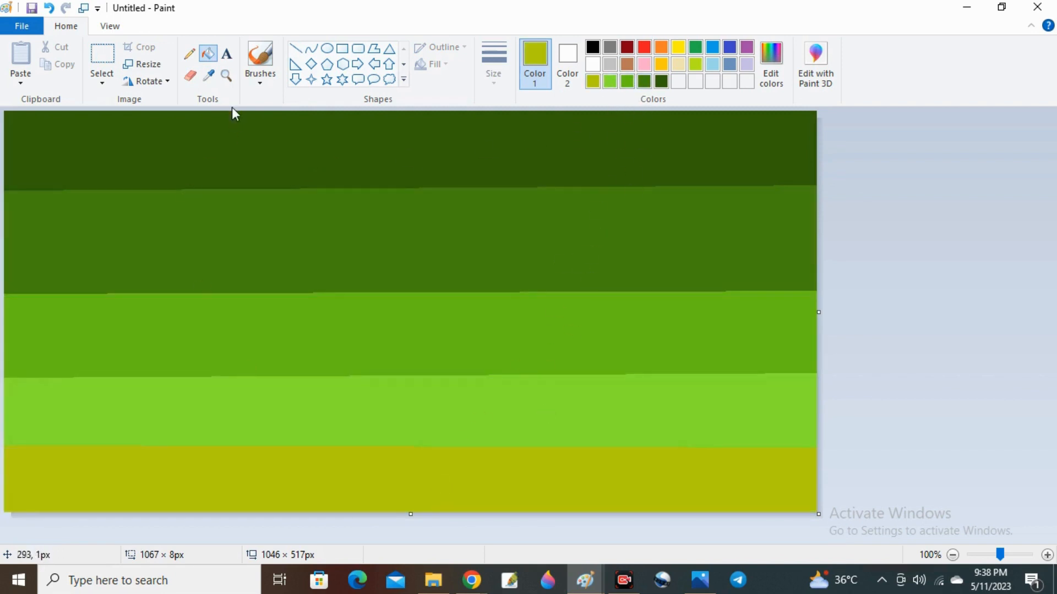
# Step: Brush bumpy, cloud-like edges along the band boundaries, using each lower band's own colour
pyautogui.click(260, 78)
pyautogui.click(262, 114)
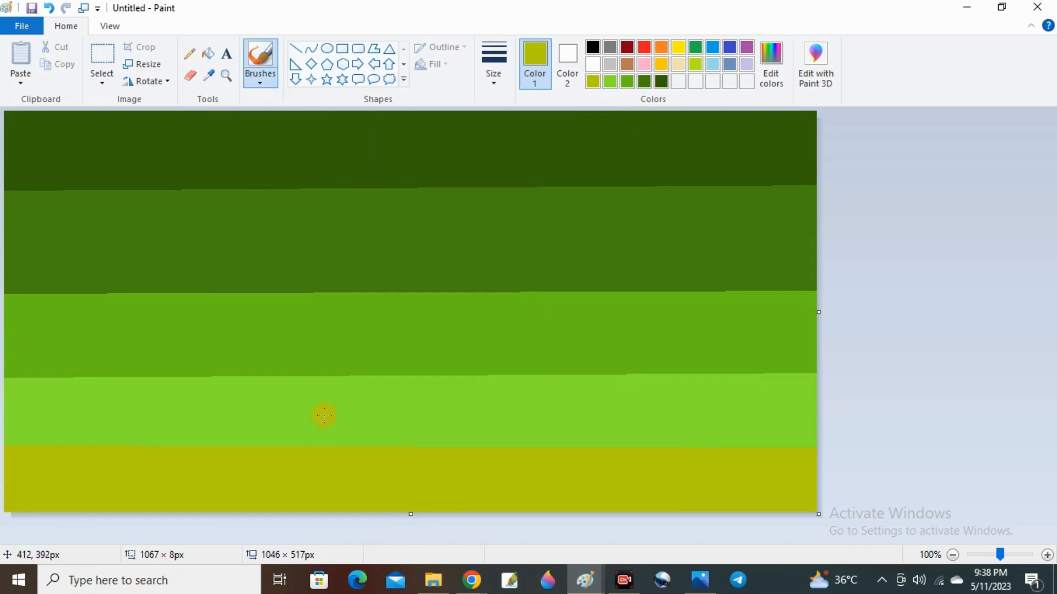
pyautogui.moveTo(27, 445); pyautogui.dragTo(26, 443)
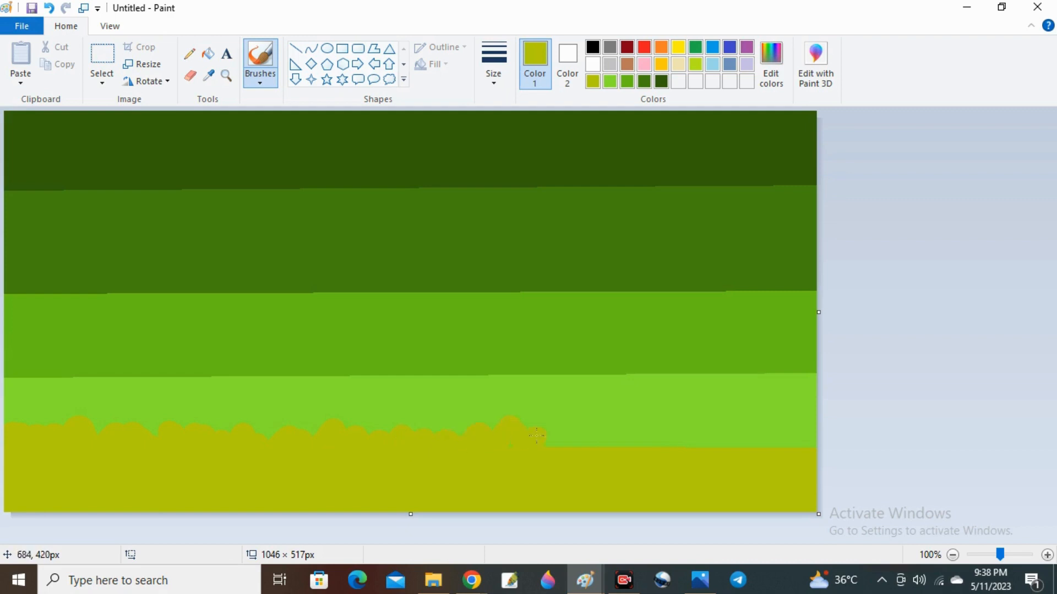
pyautogui.click(610, 82)
pyautogui.moveTo(7, 376)
pyautogui.mouseDown()
pyautogui.moveTo(31, 353)
pyautogui.moveTo(62, 368)
pyautogui.moveTo(526, 362)
pyautogui.moveTo(608, 347)
pyautogui.moveTo(743, 370)
pyautogui.moveTo(809, 357)
pyautogui.mouseUp()
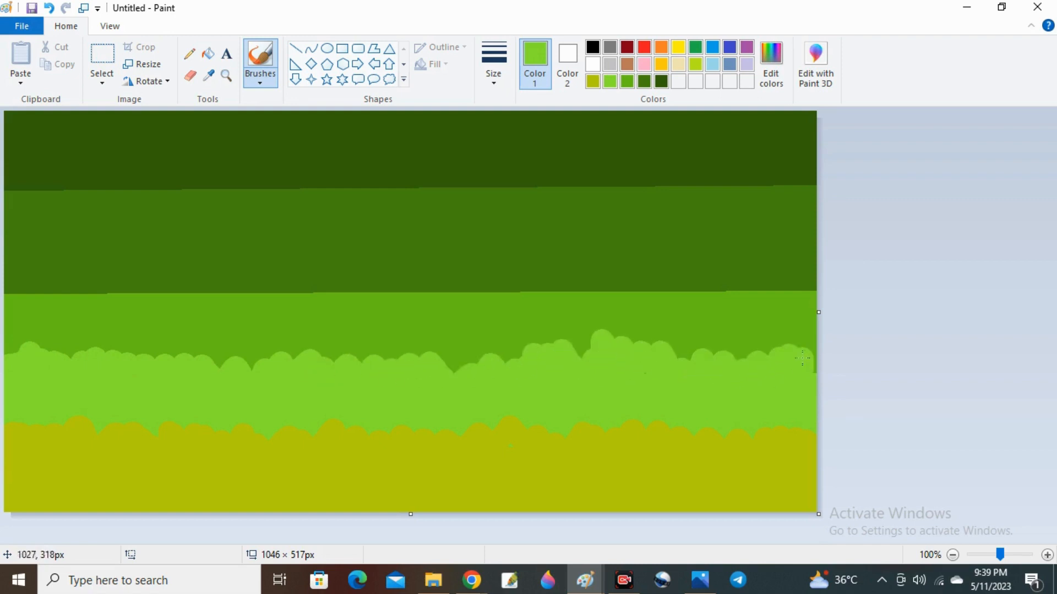
pyautogui.click(627, 82)
pyautogui.moveTo(35, 270)
pyautogui.mouseDown()
pyautogui.moveTo(13, 273)
pyautogui.moveTo(44, 292)
pyautogui.moveTo(214, 297)
pyautogui.moveTo(256, 280)
pyautogui.moveTo(377, 278)
pyautogui.moveTo(477, 295)
pyautogui.moveTo(530, 281)
pyautogui.moveTo(573, 277)
pyautogui.mouseUp()
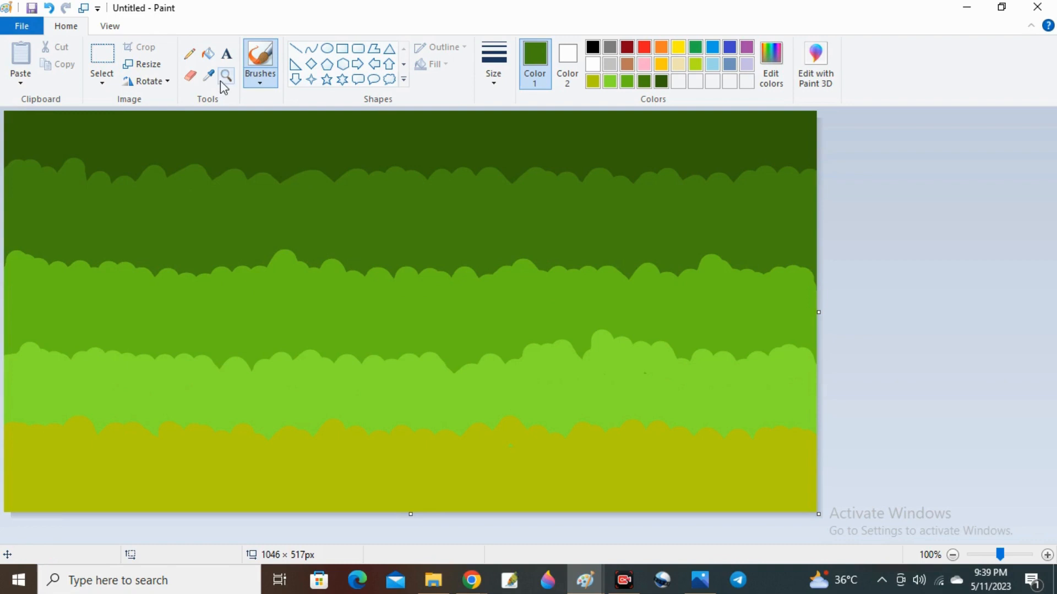
# Step: Squash the image to a height of 6 pixels without maintaining the aspect ratio
pyautogui.click(142, 64)
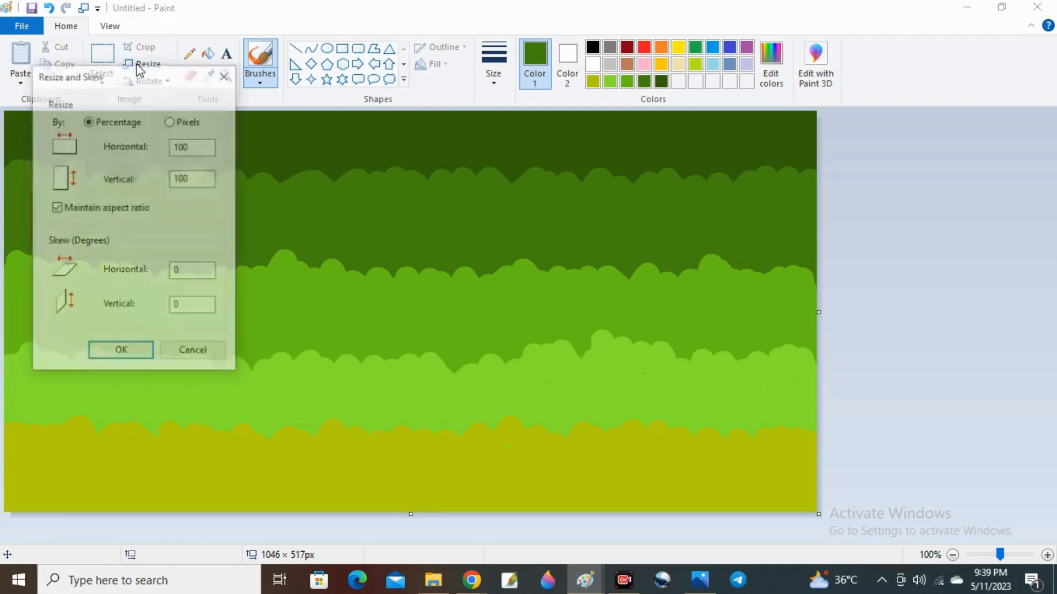
pyautogui.click(170, 120)
pyautogui.click(56, 208)
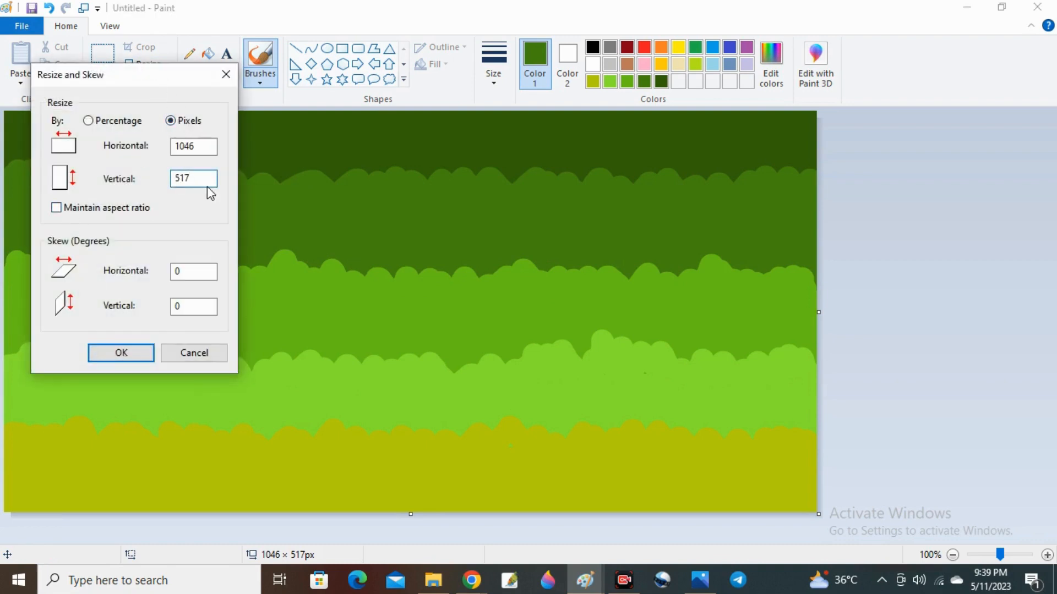
pyautogui.press('BackSpace')
pyautogui.write('6')
pyautogui.press('Return')
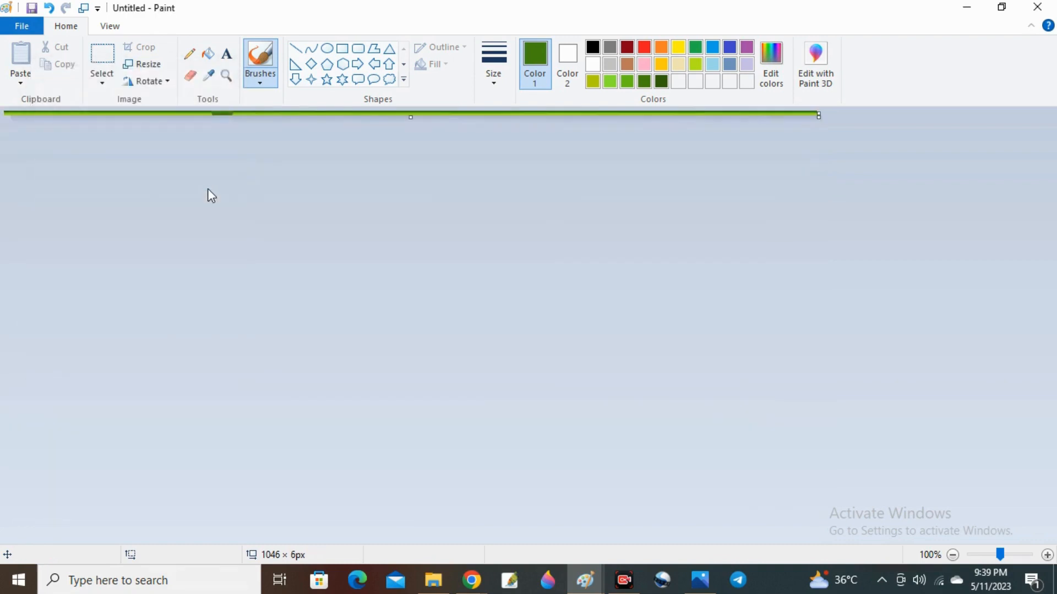
# Step: Stretch the squashed image vertically to 517 pixels, keeping its width of 1046 pixels
pyautogui.click(154, 65)
pyautogui.click(188, 176)
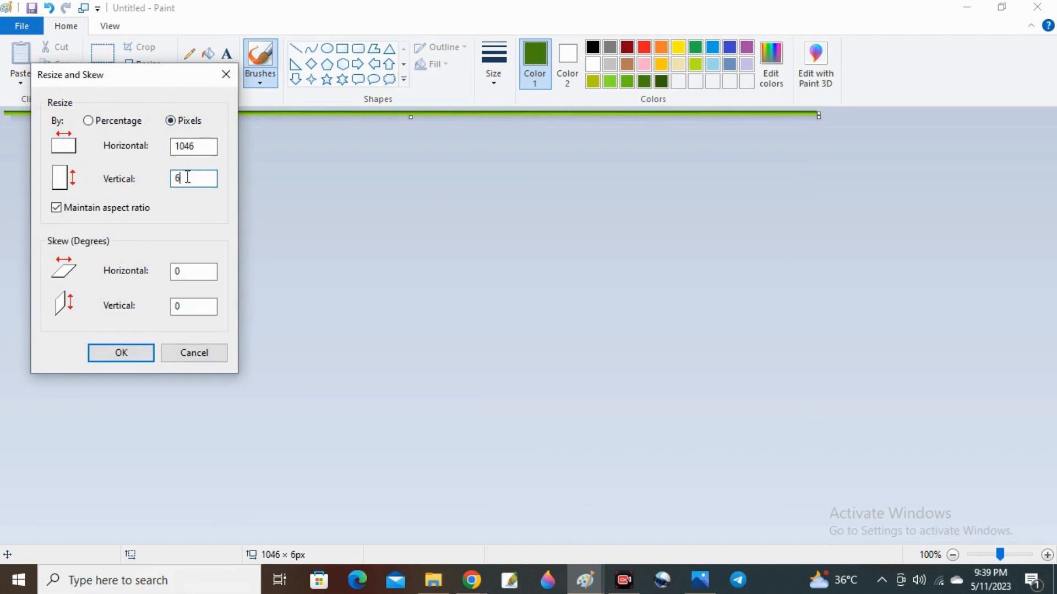
pyautogui.write('517')
pyautogui.click(122, 352)
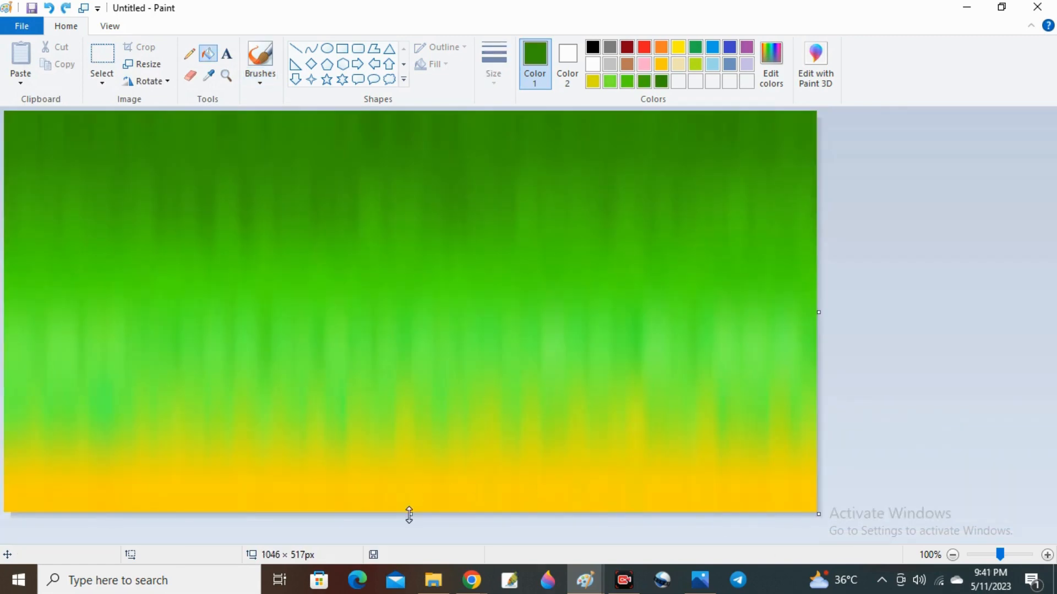
# Step: Extend the canvas downward to 1046 × 555 pixels and fill the new strip with black
pyautogui.moveTo(409, 515); pyautogui.dragTo(410, 544)
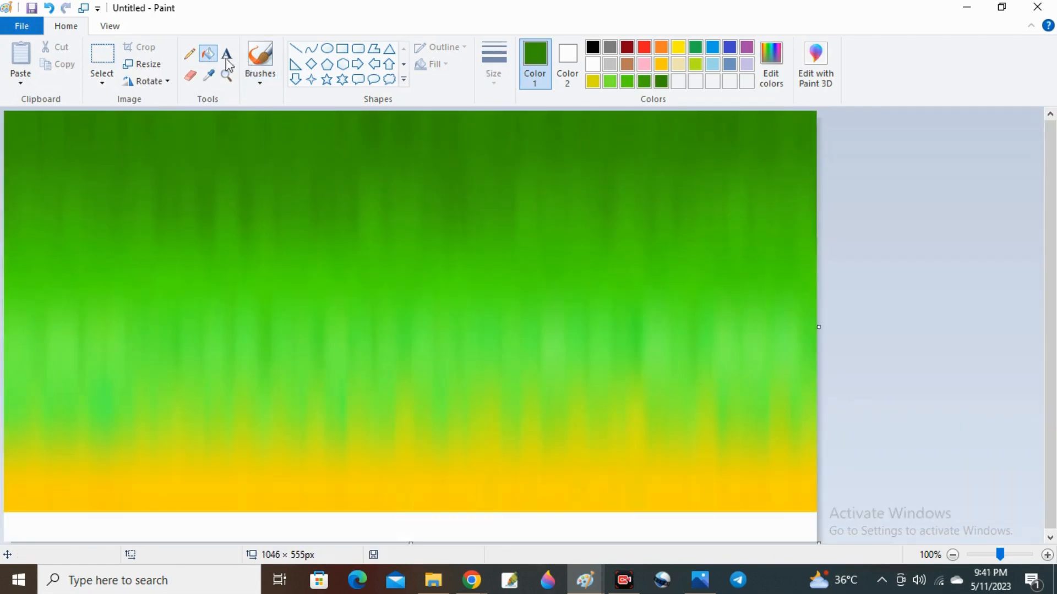
pyautogui.click(593, 48)
pyautogui.click(374, 523)
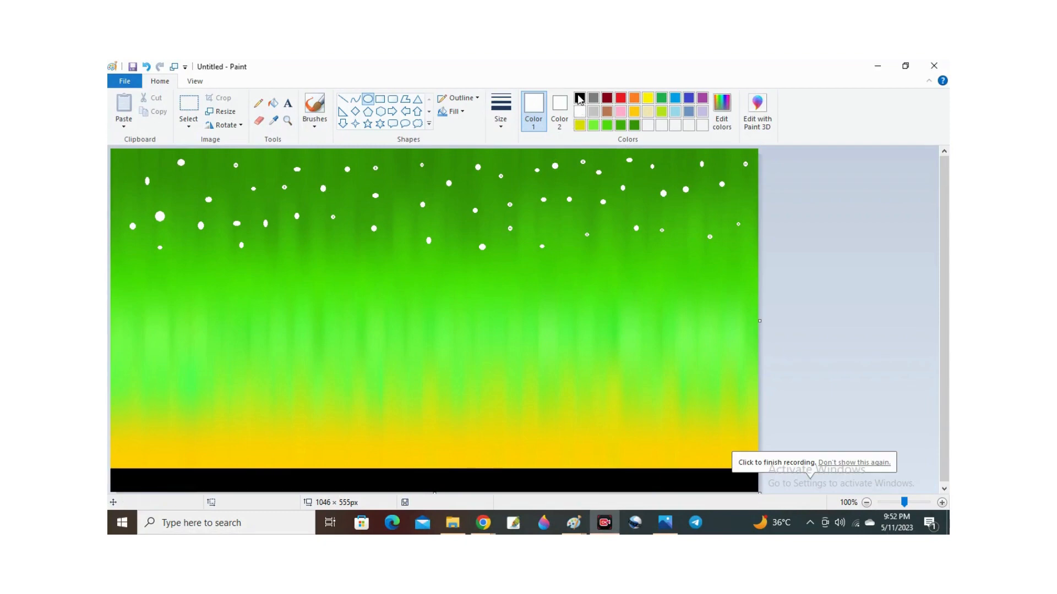
# Step: Brush a black outline of uneven hills and peaks across the full width above the black ground strip, undoing the stray stroke
pyautogui.click(314, 126)
pyautogui.click(318, 146)
pyautogui.click(580, 99)
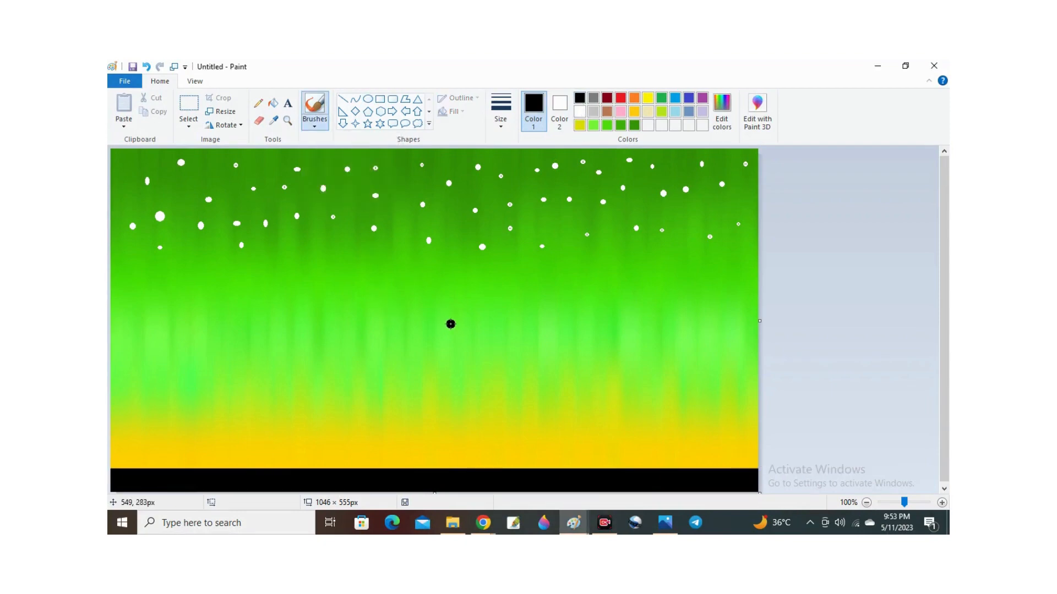
pyautogui.moveTo(117, 450)
pyautogui.mouseDown()
pyautogui.moveTo(117, 462)
pyautogui.moveTo(121, 439)
pyautogui.moveTo(137, 438)
pyautogui.mouseUp()
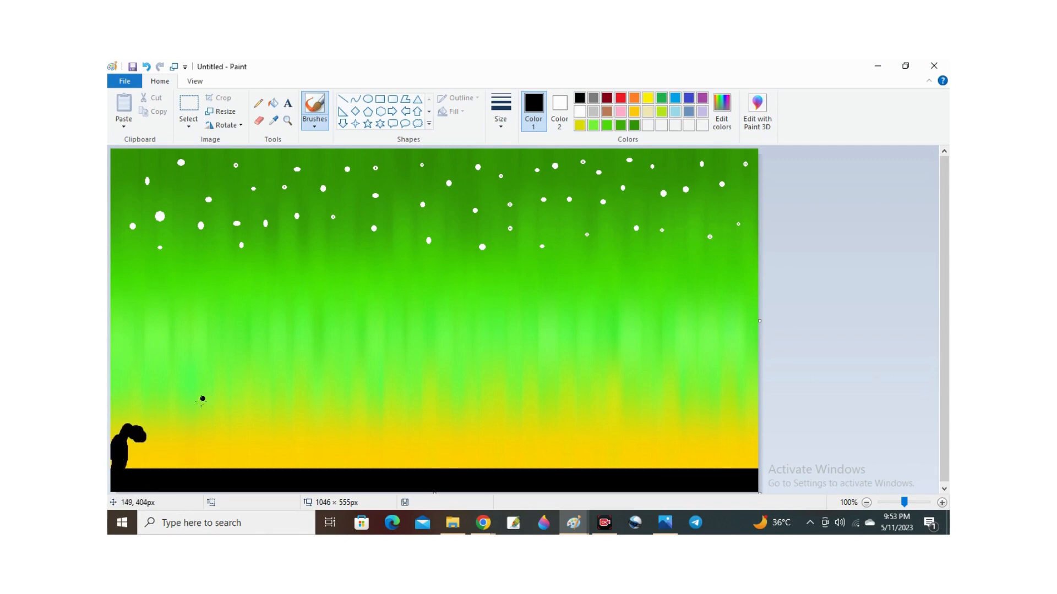
pyautogui.moveTo(126, 429)
pyautogui.mouseDown()
pyautogui.moveTo(155, 398)
pyautogui.moveTo(187, 465)
pyautogui.moveTo(147, 455)
pyautogui.moveTo(131, 437)
pyautogui.moveTo(137, 449)
pyautogui.moveTo(166, 394)
pyautogui.moveTo(190, 448)
pyautogui.moveTo(272, 436)
pyautogui.moveTo(364, 457)
pyautogui.moveTo(393, 420)
pyautogui.moveTo(397, 445)
pyautogui.moveTo(472, 446)
pyautogui.moveTo(517, 413)
pyautogui.moveTo(536, 451)
pyautogui.moveTo(565, 444)
pyautogui.moveTo(631, 457)
pyautogui.moveTo(741, 443)
pyautogui.moveTo(763, 406)
pyautogui.mouseUp()
pyautogui.hotkey('ctrl', 'z')
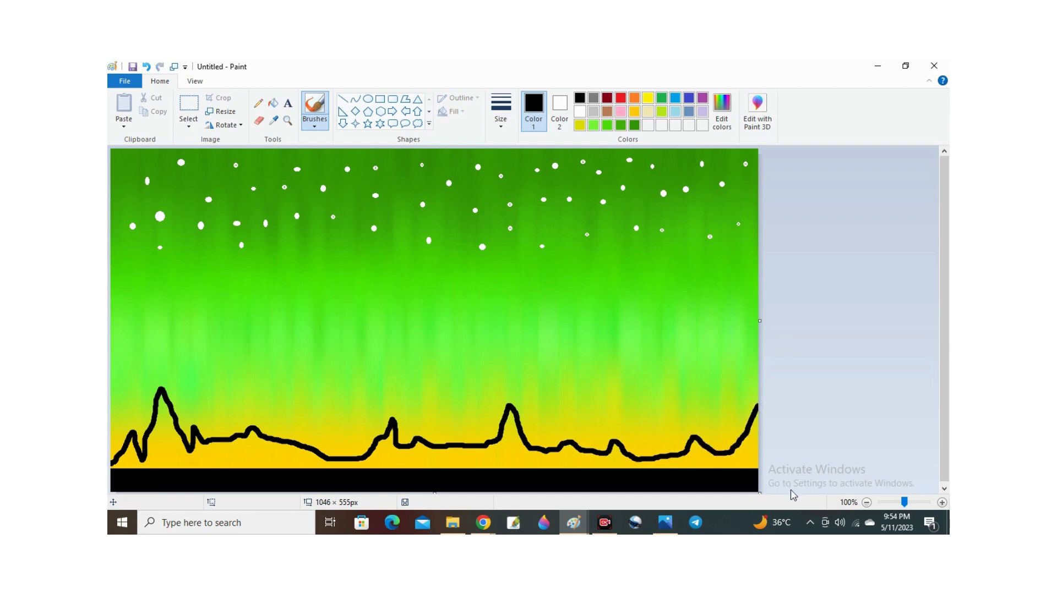
# Step: Paint the area beneath the hill outline solid black and add pointed grass blades along its edge
pyautogui.moveTo(115, 465)
pyautogui.mouseDown()
pyautogui.moveTo(129, 441)
pyautogui.moveTo(127, 466)
pyautogui.moveTo(141, 467)
pyautogui.moveTo(160, 397)
pyautogui.moveTo(182, 452)
pyautogui.moveTo(177, 470)
pyautogui.moveTo(159, 458)
pyautogui.moveTo(164, 425)
pyautogui.moveTo(173, 443)
pyautogui.moveTo(164, 469)
pyautogui.moveTo(161, 451)
pyautogui.moveTo(189, 467)
pyautogui.moveTo(286, 465)
pyautogui.mouseUp()
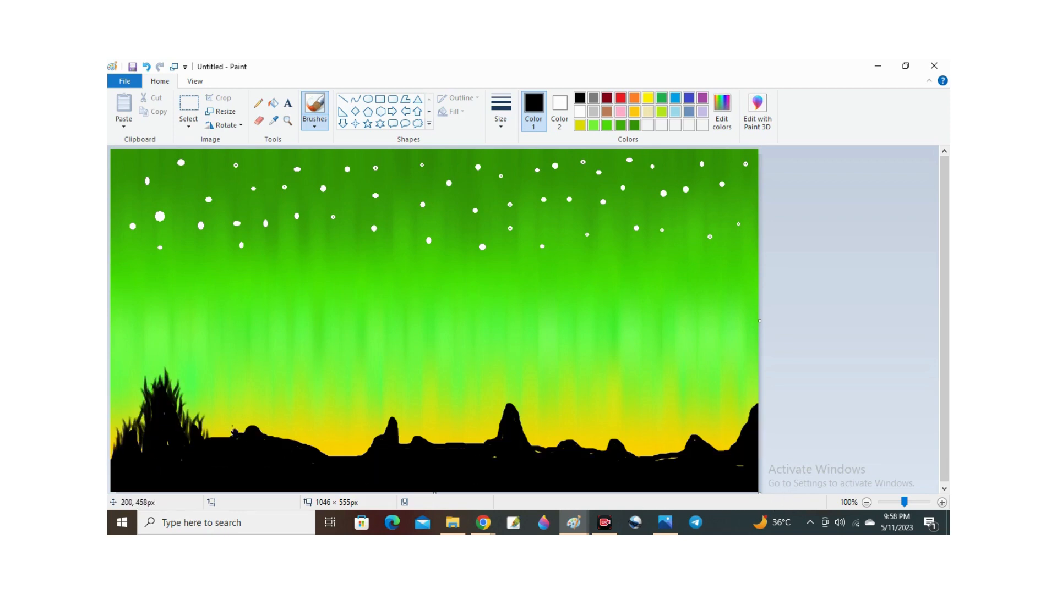
pyautogui.moveTo(234, 432)
pyautogui.mouseDown()
pyautogui.moveTo(214, 425)
pyautogui.moveTo(236, 425)
pyautogui.mouseUp()
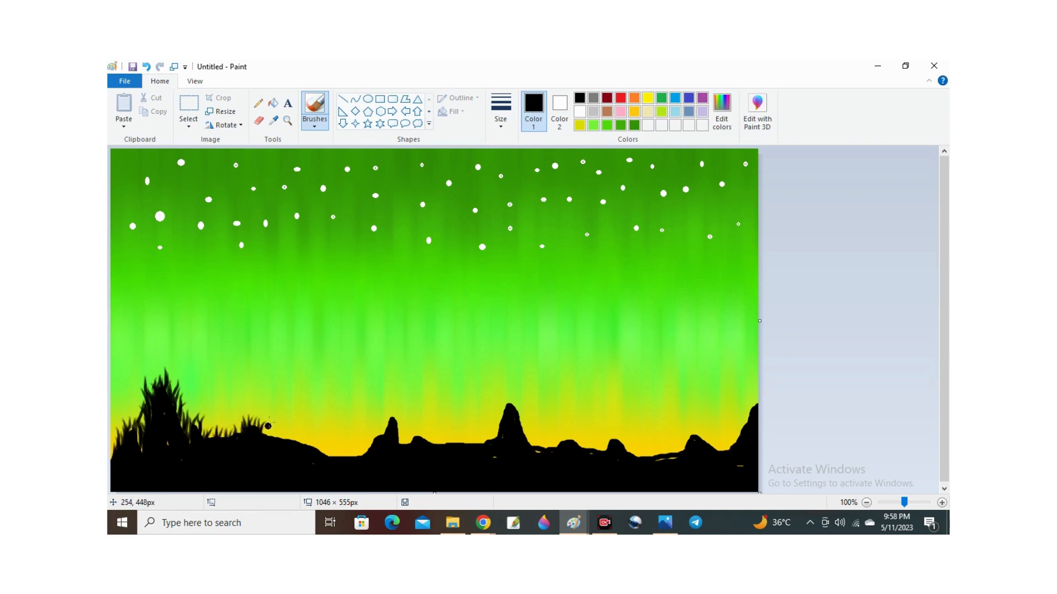
pyautogui.moveTo(271, 435)
pyautogui.mouseDown()
pyautogui.moveTo(303, 436)
pyautogui.moveTo(291, 429)
pyautogui.moveTo(300, 417)
pyautogui.moveTo(296, 448)
pyautogui.moveTo(284, 438)
pyautogui.moveTo(323, 432)
pyautogui.moveTo(355, 451)
pyautogui.mouseUp()
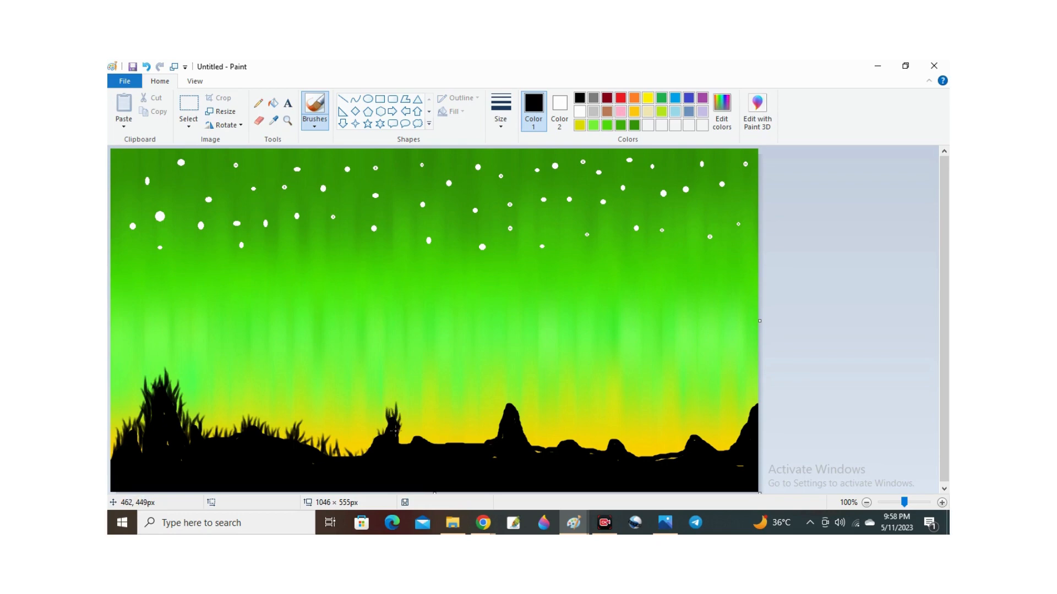
pyautogui.moveTo(395, 432)
pyautogui.mouseDown()
pyautogui.moveTo(404, 424)
pyautogui.moveTo(409, 433)
pyautogui.mouseUp()
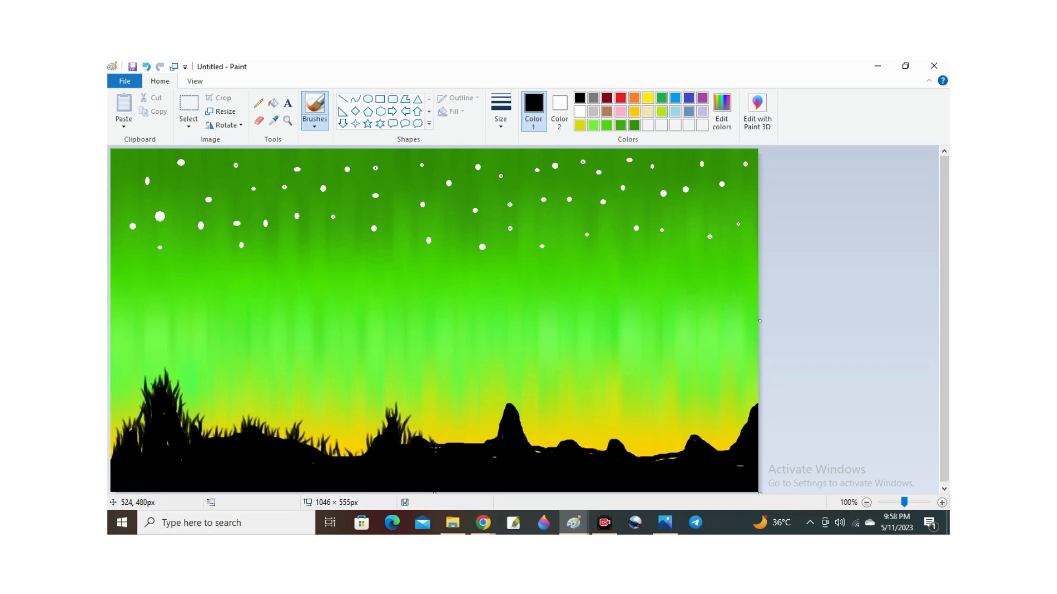
pyautogui.moveTo(450, 437); pyautogui.dragTo(462, 444)
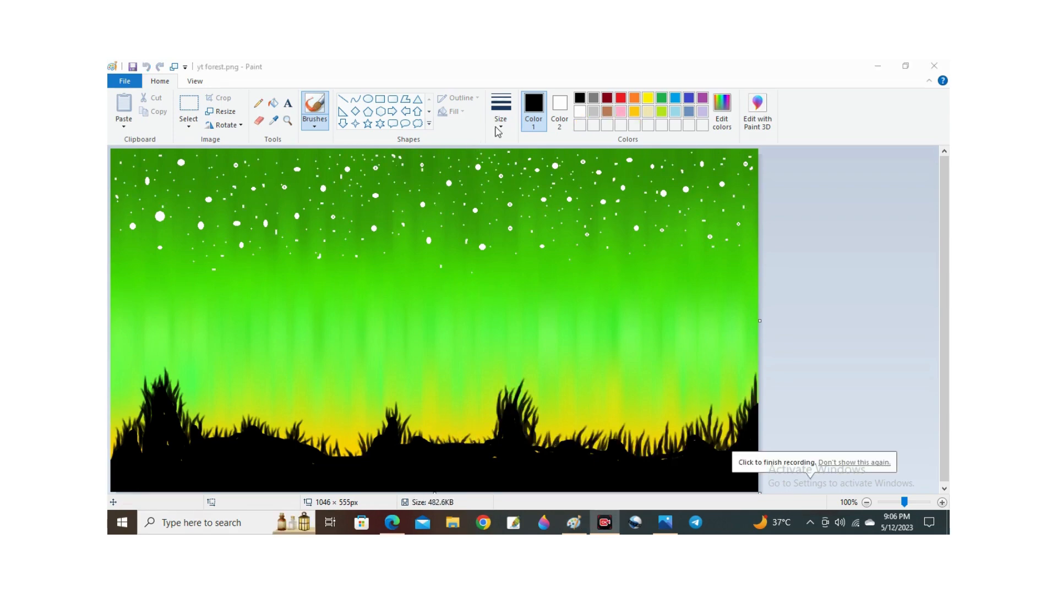
# Step: Draw a thin black tree trunk from the starry sky down to the leftmost grass using a much smaller brush, redoing the first stroke
pyautogui.click(314, 127)
pyautogui.click(314, 170)
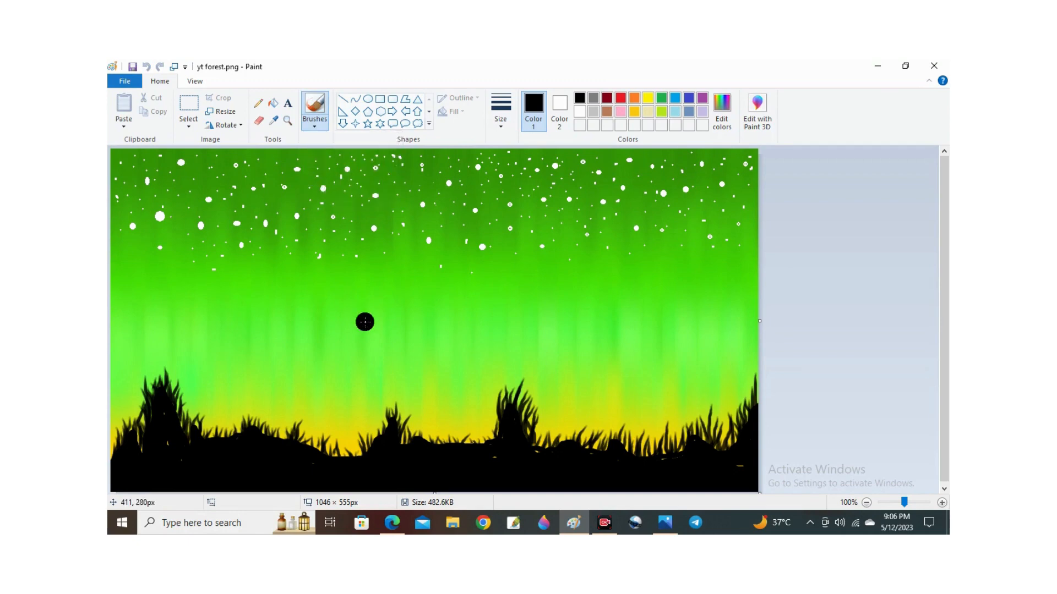
pyautogui.hotkey('ctrl', '-')
pyautogui.hotkey('ctrl', '-')
pyautogui.hotkey('ctrl', '-')
pyautogui.hotkey('ctrl', '-')
pyautogui.hotkey('ctrl', '-')
pyautogui.hotkey('ctrl', '-')
pyautogui.hotkey('ctrl', '-')
pyautogui.hotkey('ctrl', '-')
pyautogui.hotkey('ctrl', '-')
pyautogui.hotkey('ctrl', '-')
pyautogui.hotkey('ctrl', '-')
pyautogui.hotkey('ctrl', '-')
pyautogui.hotkey('ctrl', '-')
pyautogui.hotkey('ctrl', '-')
pyautogui.hotkey('ctrl', '-')
pyautogui.hotkey('ctrl', '-')
pyautogui.hotkey('ctrl', '-')
pyautogui.hotkey('ctrl', '-')
pyautogui.hotkey('ctrl', '-')
pyautogui.hotkey('ctrl', '-')
pyautogui.moveTo(132, 165); pyautogui.dragTo(112, 454)
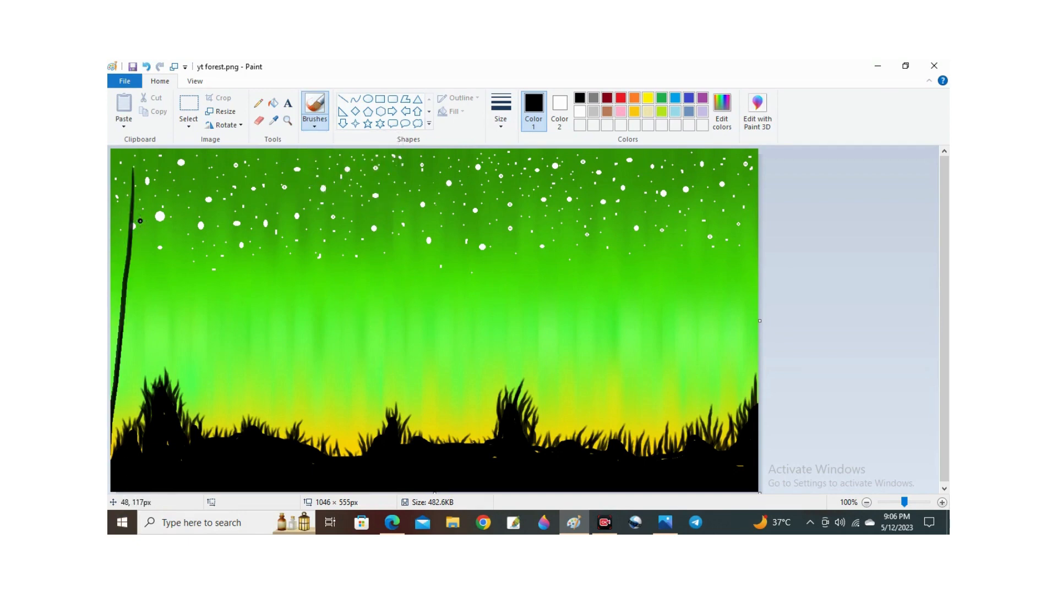
pyautogui.hotkey('ctrl', 'z')
pyautogui.moveTo(131, 168); pyautogui.dragTo(121, 447)
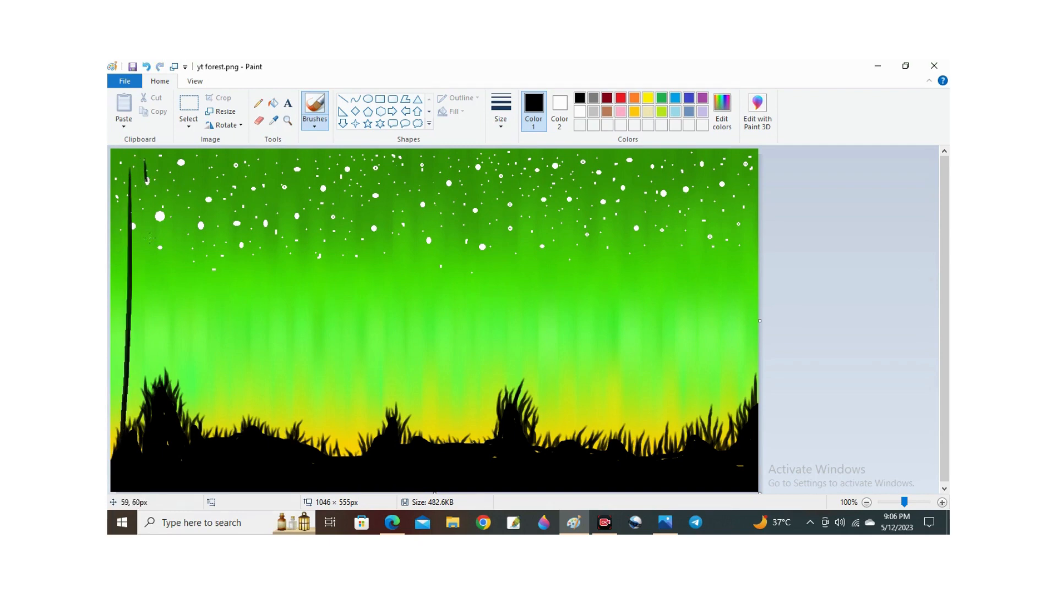
# Step: Draw six more thin, slightly bent black tree trunks from the starry sky down to the grass in the left third of the scene
pyautogui.moveTo(147, 182); pyautogui.dragTo(153, 396)
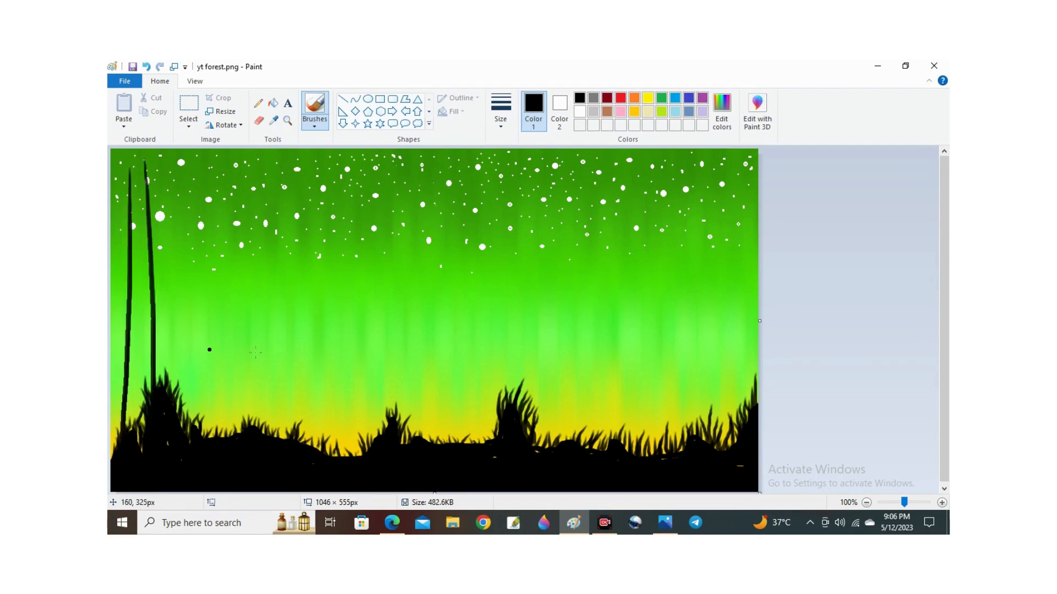
pyautogui.moveTo(157, 168); pyautogui.dragTo(151, 402)
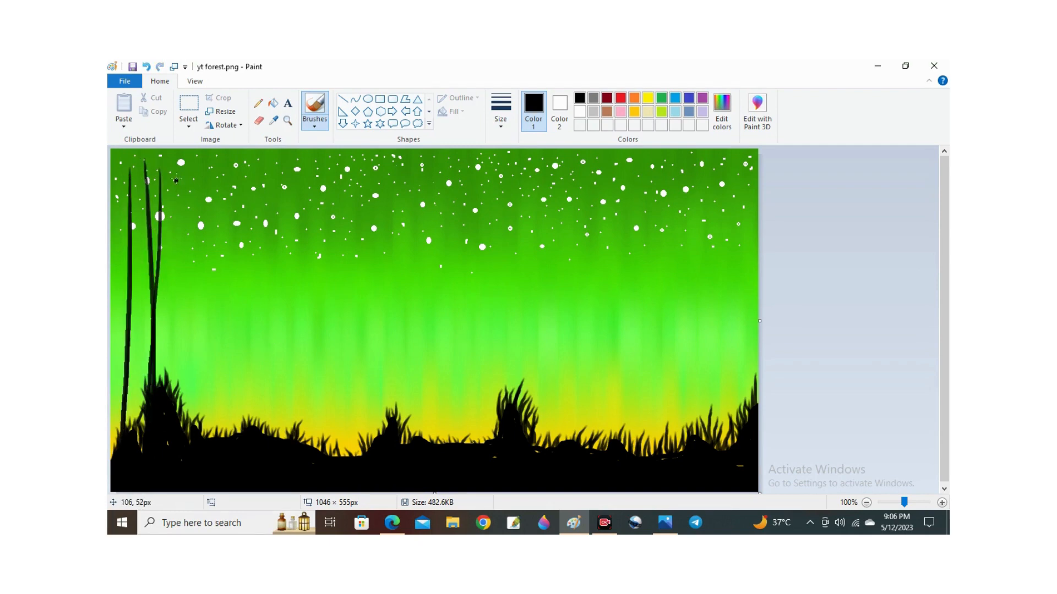
pyautogui.moveTo(176, 180); pyautogui.dragTo(185, 407)
pyautogui.moveTo(197, 169); pyautogui.dragTo(215, 435)
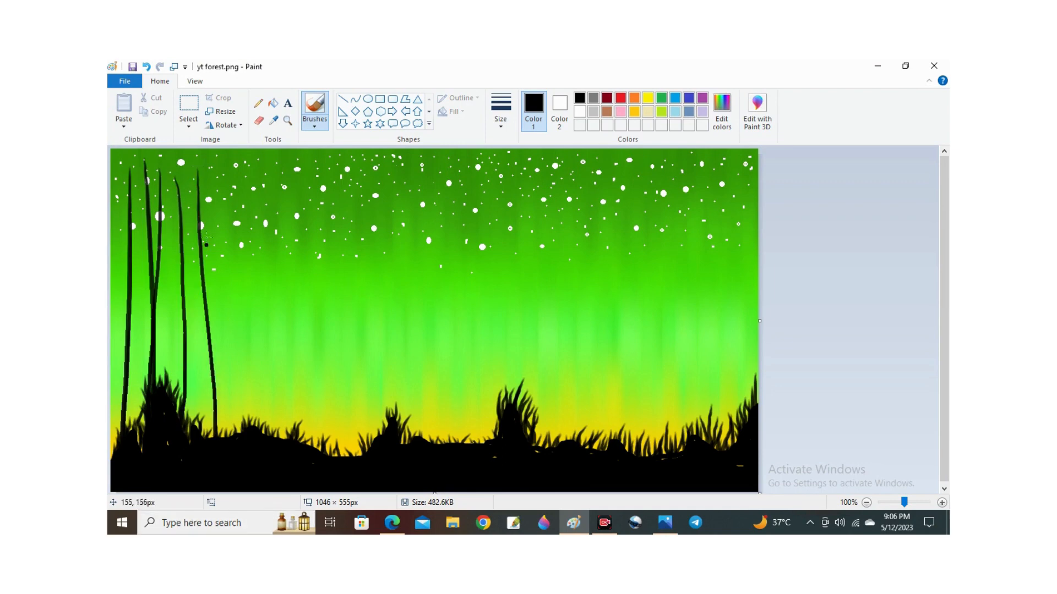
pyautogui.moveTo(216, 165); pyautogui.dragTo(221, 438)
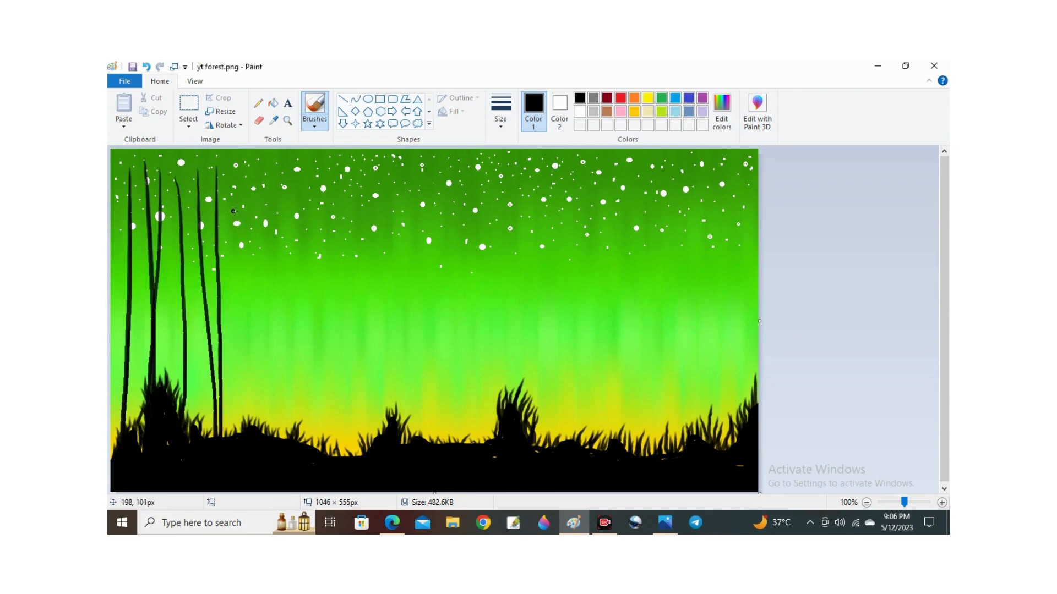
pyautogui.moveTo(233, 211); pyautogui.dragTo(250, 426)
# Step: Draw five thin black trunks from the sky to the grass near the scene's right edge, undoing and redrawing the two stray strokes
pyautogui.moveTo(641, 167); pyautogui.dragTo(677, 447)
pyautogui.hotkey('ctrl', 'z')
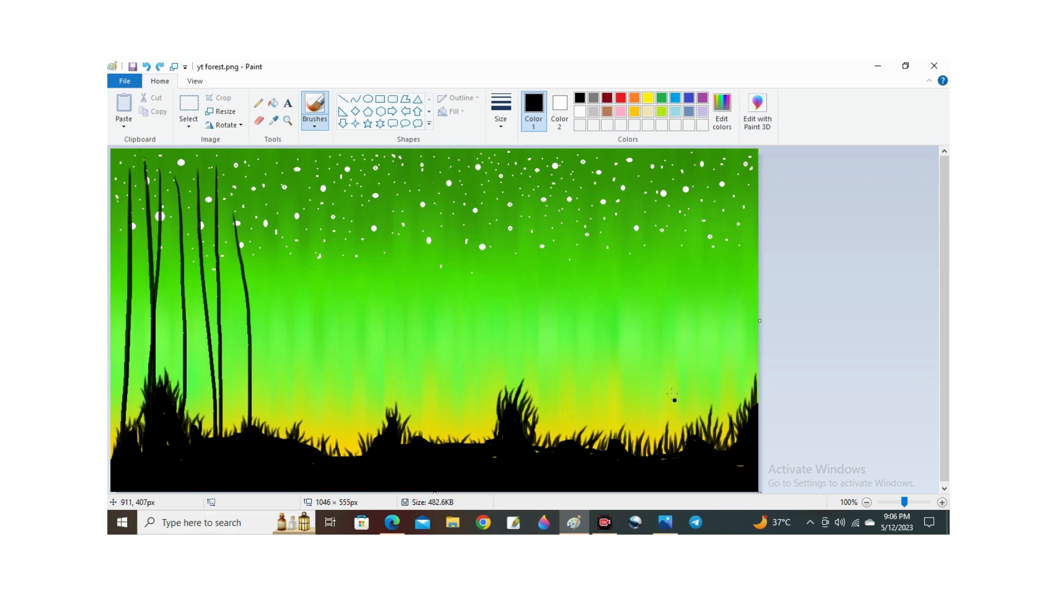
pyautogui.moveTo(661, 221); pyautogui.dragTo(662, 455)
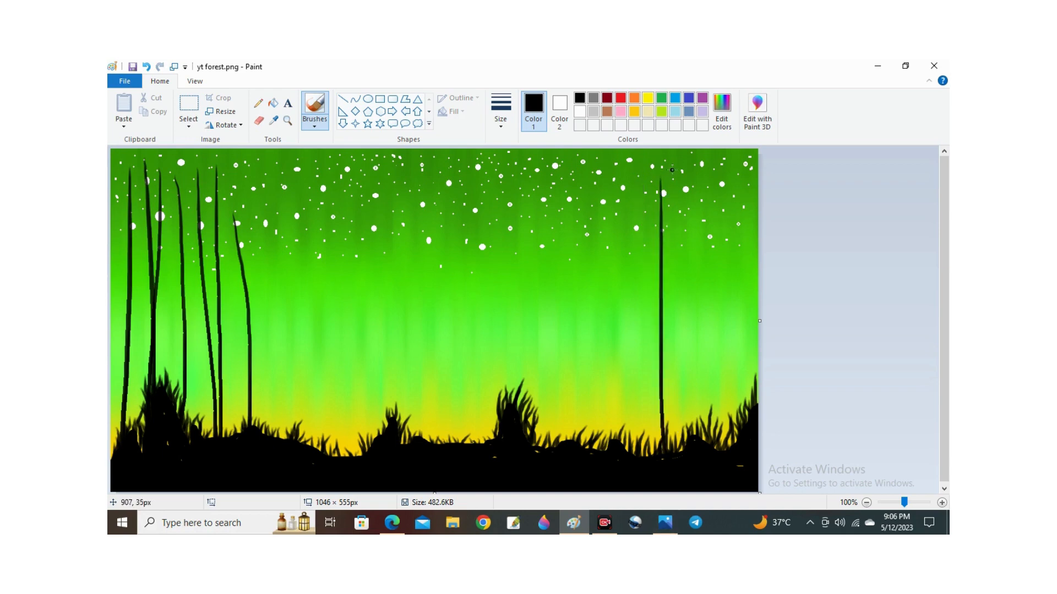
pyautogui.moveTo(675, 162); pyautogui.dragTo(689, 435)
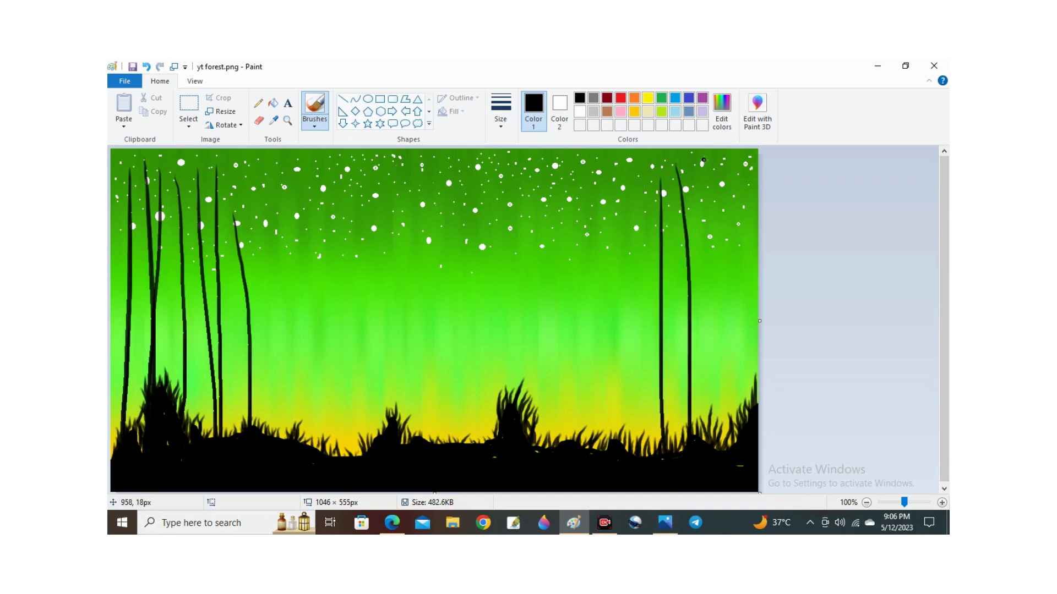
pyautogui.moveTo(702, 159); pyautogui.dragTo(711, 437)
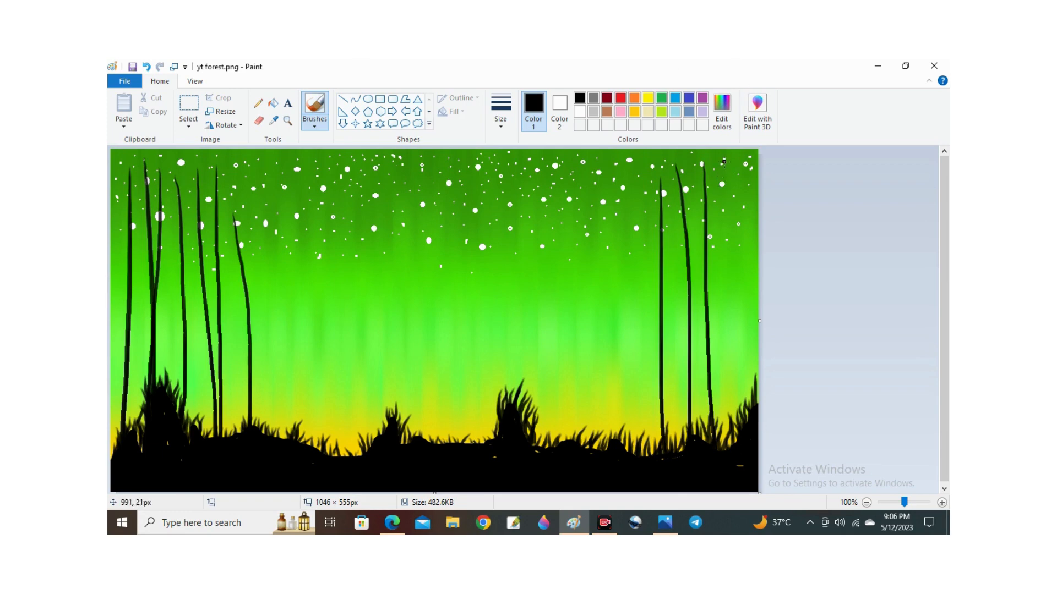
pyautogui.moveTo(724, 162); pyautogui.dragTo(743, 410)
pyautogui.hotkey('ctrl', 'z')
pyautogui.moveTo(721, 162); pyautogui.dragTo(726, 440)
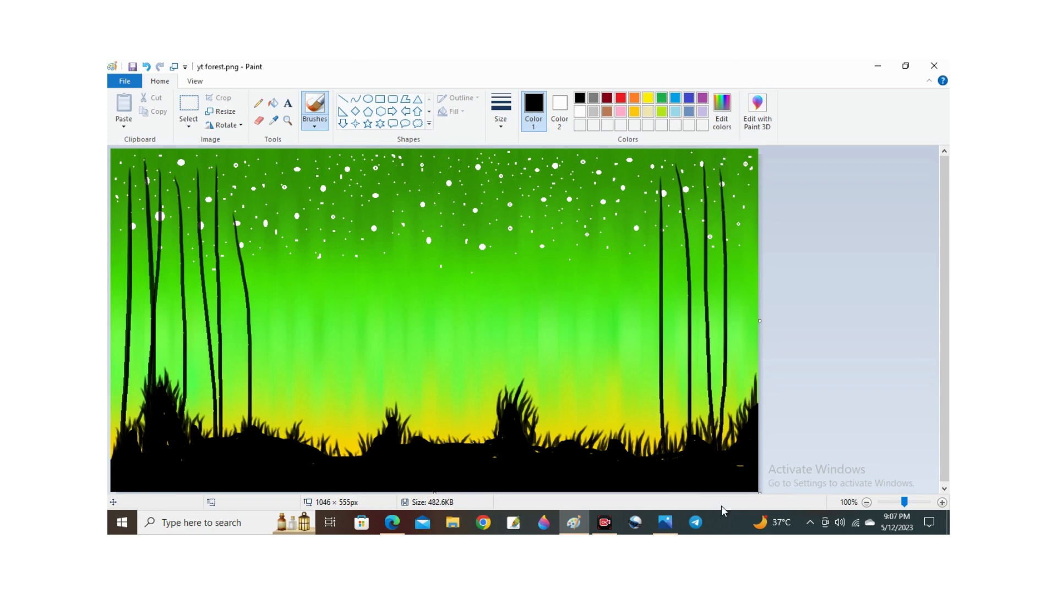
pyautogui.moveTo(741, 159); pyautogui.dragTo(749, 407)
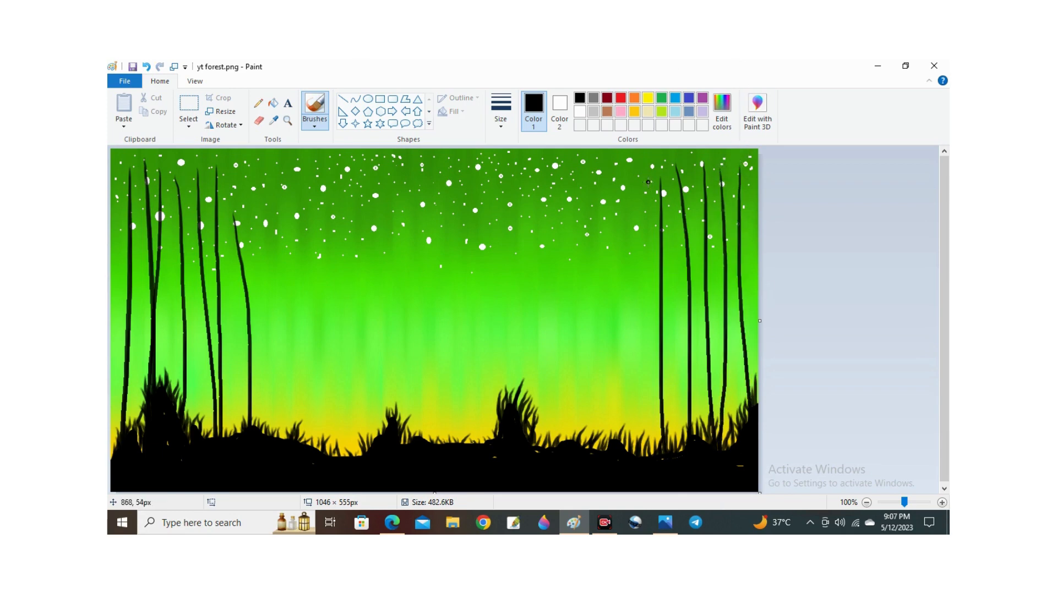
# Step: Thicken the right-hand grove with three trunks on its inner side and one shorter trunk within it, redoing the innermost stroke
pyautogui.moveTo(644, 165); pyautogui.dragTo(645, 457)
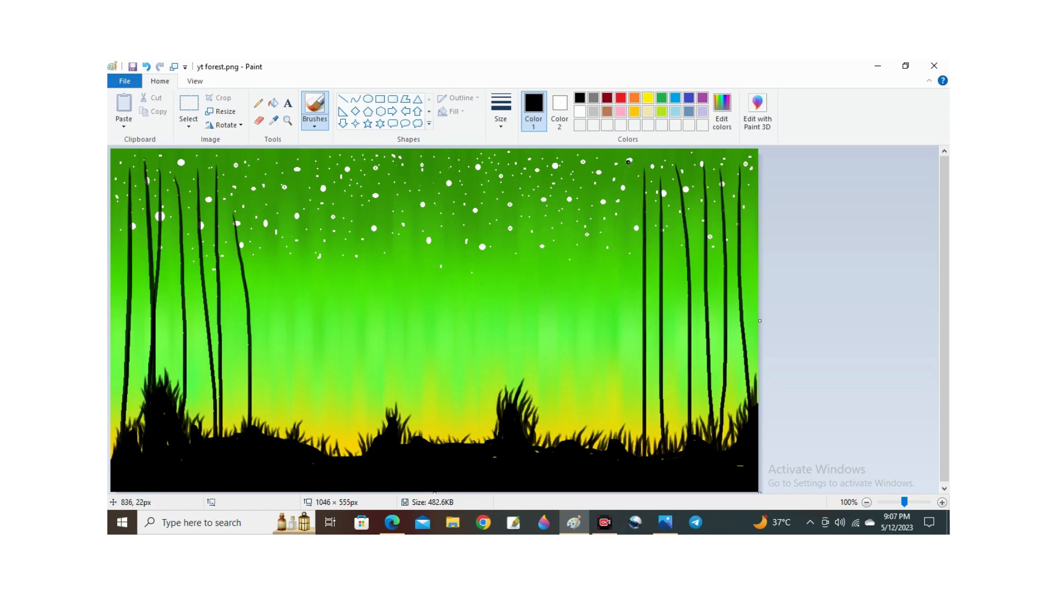
pyautogui.moveTo(628, 161); pyautogui.dragTo(629, 451)
pyautogui.moveTo(673, 224); pyautogui.dragTo(677, 448)
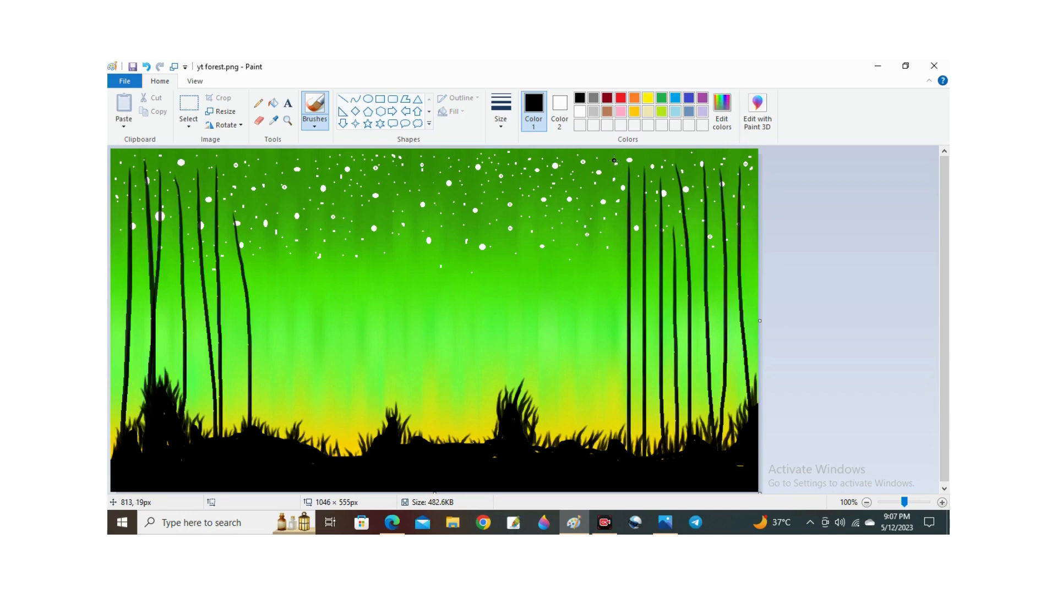
pyautogui.moveTo(614, 160); pyautogui.dragTo(576, 441)
pyautogui.hotkey('ctrl', 'z')
pyautogui.moveTo(613, 164); pyautogui.dragTo(608, 450)
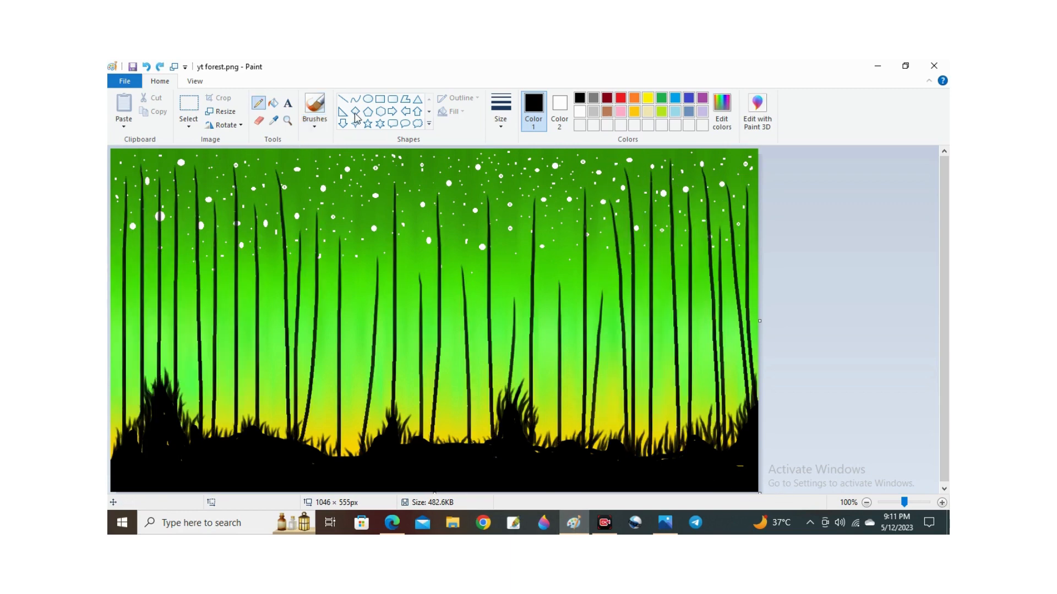
# Step: Choose a line thickness for the black Pencil and sketch short feathery leaf strokes down the third trunk from the left
pyautogui.click(500, 110)
pyautogui.click(526, 172)
pyautogui.moveTo(161, 205); pyautogui.dragTo(160, 222)
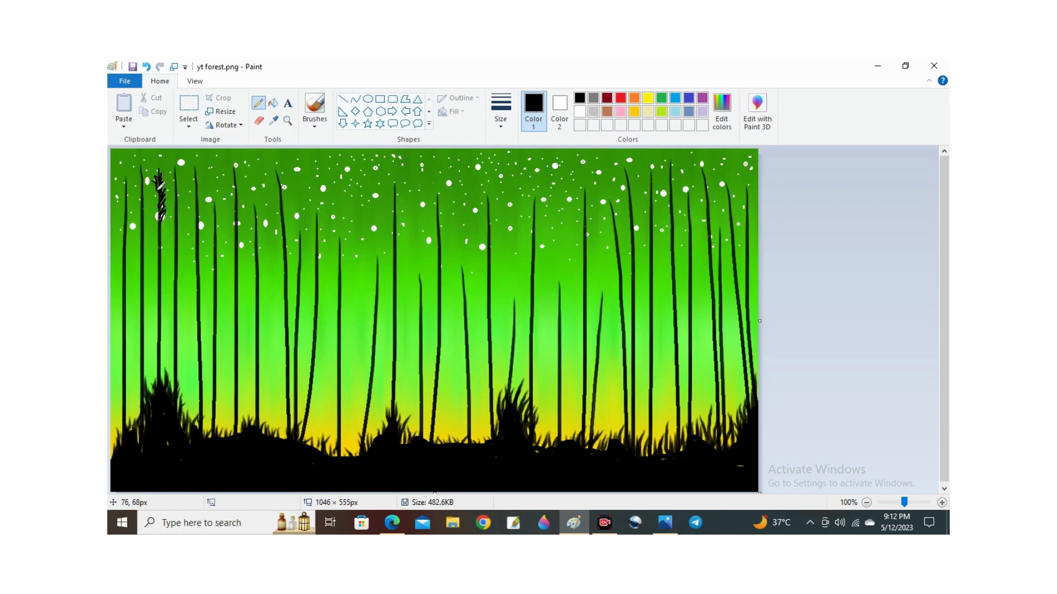
pyautogui.moveTo(152, 186); pyautogui.dragTo(154, 192)
pyautogui.moveTo(159, 237); pyautogui.dragTo(152, 240)
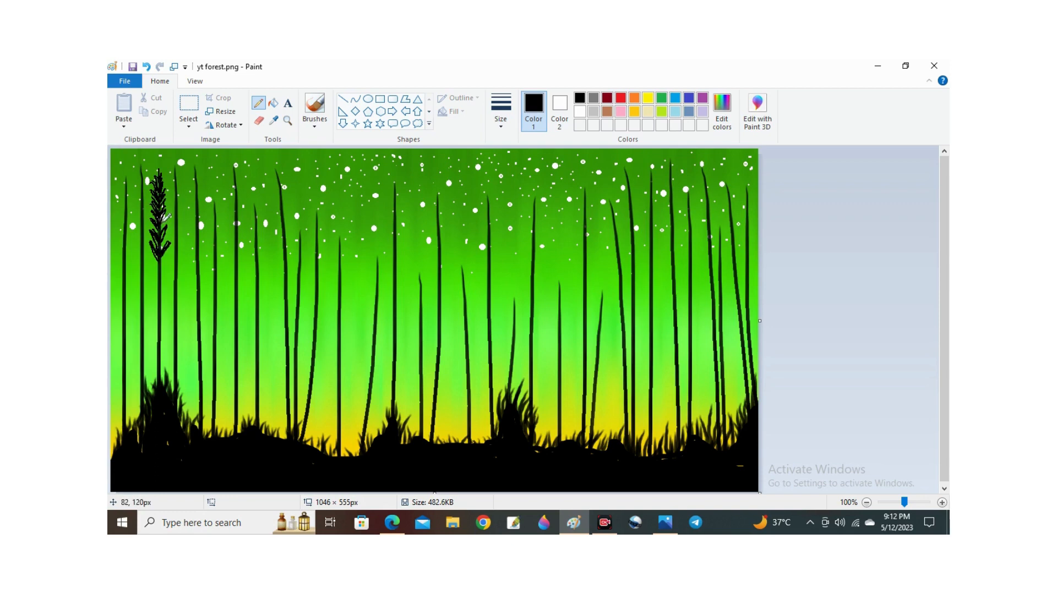
pyautogui.moveTo(165, 218)
pyautogui.mouseDown()
pyautogui.moveTo(162, 268)
pyautogui.moveTo(169, 255)
pyautogui.moveTo(164, 274)
pyautogui.moveTo(172, 268)
pyautogui.moveTo(163, 264)
pyautogui.moveTo(162, 281)
pyautogui.moveTo(155, 270)
pyautogui.moveTo(163, 282)
pyautogui.moveTo(151, 267)
pyautogui.moveTo(160, 281)
pyautogui.moveTo(155, 254)
pyautogui.moveTo(161, 283)
pyautogui.mouseUp()
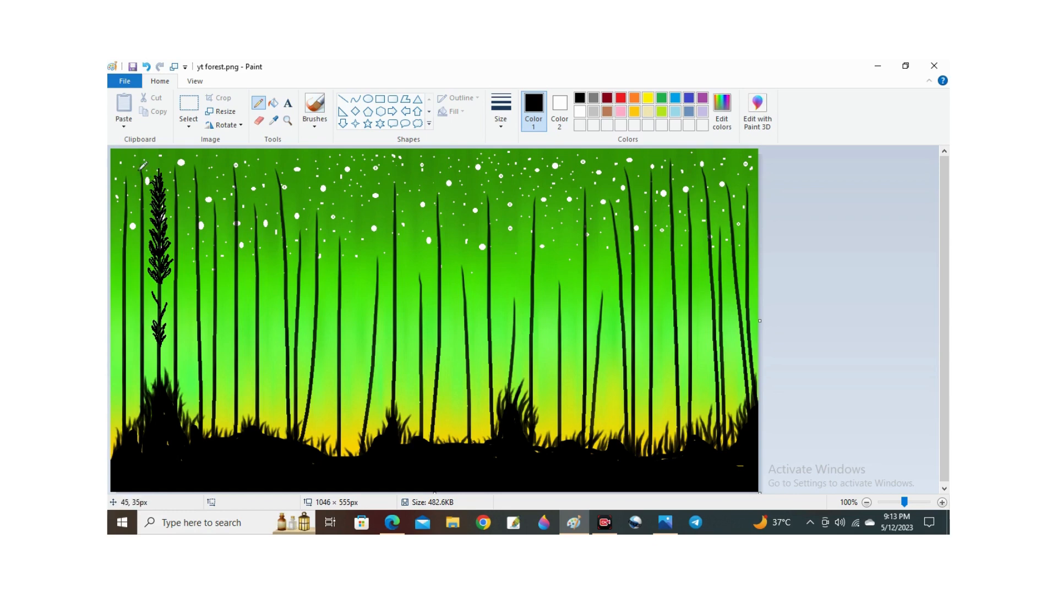
# Step: Cover the second, first and fourth trunks from the left with dense feathery black leaf strokes, keeping their lower stems bare
pyautogui.moveTo(142, 166)
pyautogui.mouseDown()
pyautogui.moveTo(142, 194)
pyautogui.moveTo(136, 179)
pyautogui.moveTo(142, 206)
pyautogui.moveTo(134, 190)
pyautogui.moveTo(143, 216)
pyautogui.moveTo(133, 201)
pyautogui.moveTo(142, 224)
pyautogui.moveTo(154, 183)
pyautogui.moveTo(148, 199)
pyautogui.moveTo(146, 164)
pyautogui.moveTo(147, 190)
pyautogui.moveTo(156, 183)
pyautogui.moveTo(146, 229)
pyautogui.moveTo(156, 221)
pyautogui.moveTo(147, 261)
pyautogui.moveTo(146, 222)
pyautogui.mouseUp()
pyautogui.moveTo(156, 266)
pyautogui.mouseDown()
pyautogui.moveTo(142, 235)
pyautogui.moveTo(138, 270)
pyautogui.moveTo(141, 278)
pyautogui.moveTo(138, 256)
pyautogui.moveTo(149, 287)
pyautogui.moveTo(137, 322)
pyautogui.moveTo(143, 342)
pyautogui.moveTo(149, 332)
pyautogui.mouseUp()
pyautogui.moveTo(123, 185)
pyautogui.mouseDown()
pyautogui.moveTo(126, 223)
pyautogui.moveTo(117, 188)
pyautogui.moveTo(126, 210)
pyautogui.moveTo(119, 188)
pyautogui.moveTo(124, 208)
pyautogui.moveTo(121, 180)
pyautogui.mouseUp()
pyautogui.moveTo(123, 219)
pyautogui.mouseDown()
pyautogui.moveTo(118, 222)
pyautogui.moveTo(126, 246)
pyautogui.moveTo(121, 214)
pyautogui.mouseUp()
pyautogui.moveTo(123, 261); pyautogui.dragTo(116, 227)
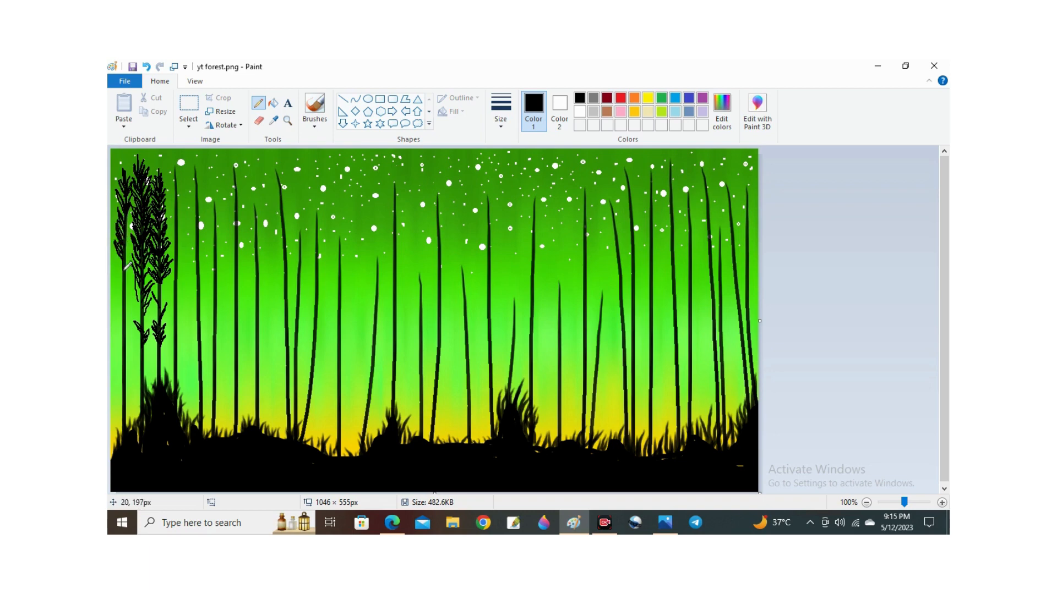
pyautogui.moveTo(124, 270)
pyautogui.mouseDown()
pyautogui.moveTo(116, 255)
pyautogui.moveTo(123, 282)
pyautogui.moveTo(113, 265)
pyautogui.moveTo(122, 278)
pyautogui.moveTo(115, 271)
pyautogui.moveTo(135, 269)
pyautogui.moveTo(133, 242)
pyautogui.moveTo(126, 256)
pyautogui.moveTo(135, 206)
pyautogui.moveTo(132, 227)
pyautogui.mouseUp()
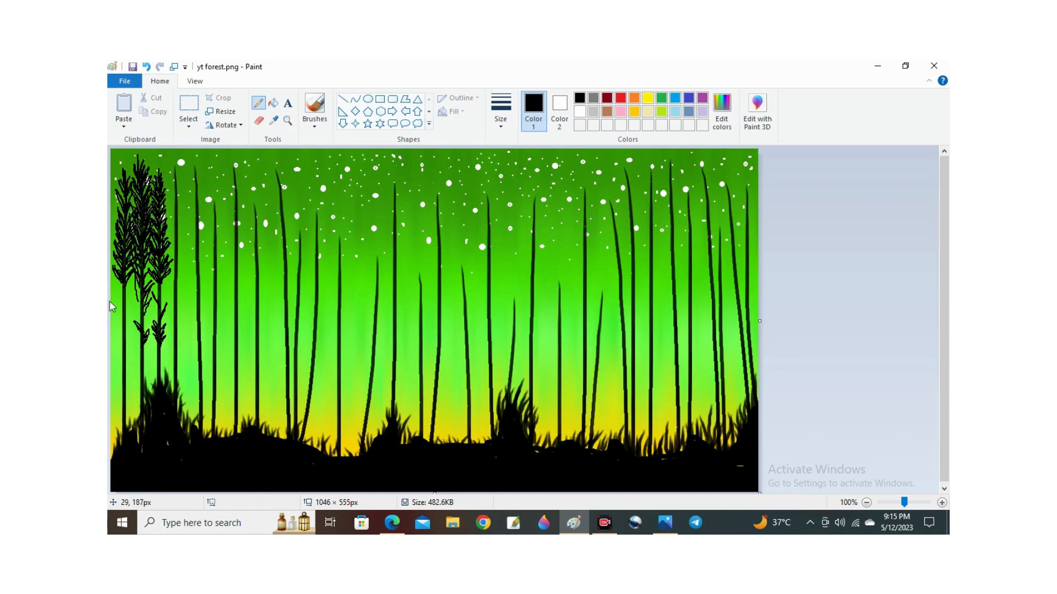
pyautogui.moveTo(123, 301)
pyautogui.mouseDown()
pyautogui.moveTo(113, 275)
pyautogui.moveTo(127, 320)
pyautogui.moveTo(130, 296)
pyautogui.moveTo(126, 327)
pyautogui.moveTo(135, 310)
pyautogui.moveTo(128, 345)
pyautogui.moveTo(118, 323)
pyautogui.moveTo(126, 343)
pyautogui.moveTo(137, 307)
pyautogui.moveTo(129, 333)
pyautogui.moveTo(118, 299)
pyautogui.moveTo(138, 334)
pyautogui.moveTo(124, 281)
pyautogui.mouseUp()
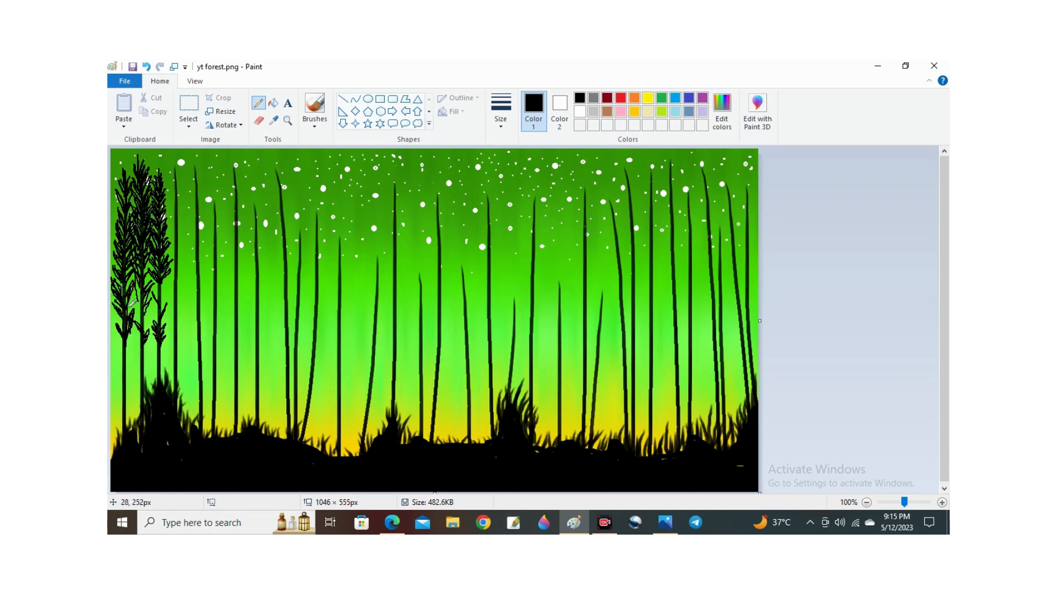
pyautogui.moveTo(130, 359); pyautogui.dragTo(118, 337)
pyautogui.moveTo(173, 165)
pyautogui.mouseDown()
pyautogui.moveTo(176, 236)
pyautogui.moveTo(186, 220)
pyautogui.moveTo(182, 234)
pyautogui.moveTo(164, 221)
pyautogui.moveTo(185, 215)
pyautogui.moveTo(179, 232)
pyautogui.moveTo(166, 217)
pyautogui.moveTo(177, 234)
pyautogui.moveTo(166, 206)
pyautogui.moveTo(178, 227)
pyautogui.moveTo(174, 169)
pyautogui.mouseUp()
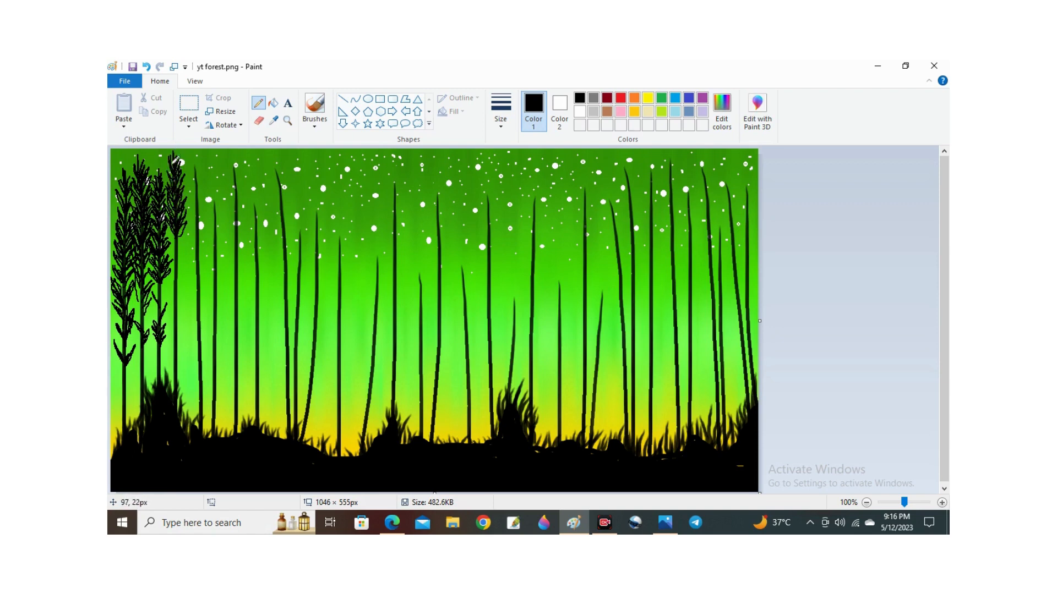
pyautogui.moveTo(176, 255)
pyautogui.mouseDown()
pyautogui.moveTo(170, 232)
pyautogui.moveTo(176, 250)
pyautogui.moveTo(185, 225)
pyautogui.moveTo(176, 279)
pyautogui.moveTo(193, 250)
pyautogui.moveTo(178, 271)
pyautogui.moveTo(187, 241)
pyautogui.moveTo(174, 283)
pyautogui.moveTo(188, 270)
pyautogui.moveTo(174, 286)
pyautogui.moveTo(169, 245)
pyautogui.moveTo(177, 313)
pyautogui.moveTo(168, 295)
pyautogui.moveTo(175, 303)
pyautogui.moveTo(189, 267)
pyautogui.moveTo(176, 302)
pyautogui.mouseUp()
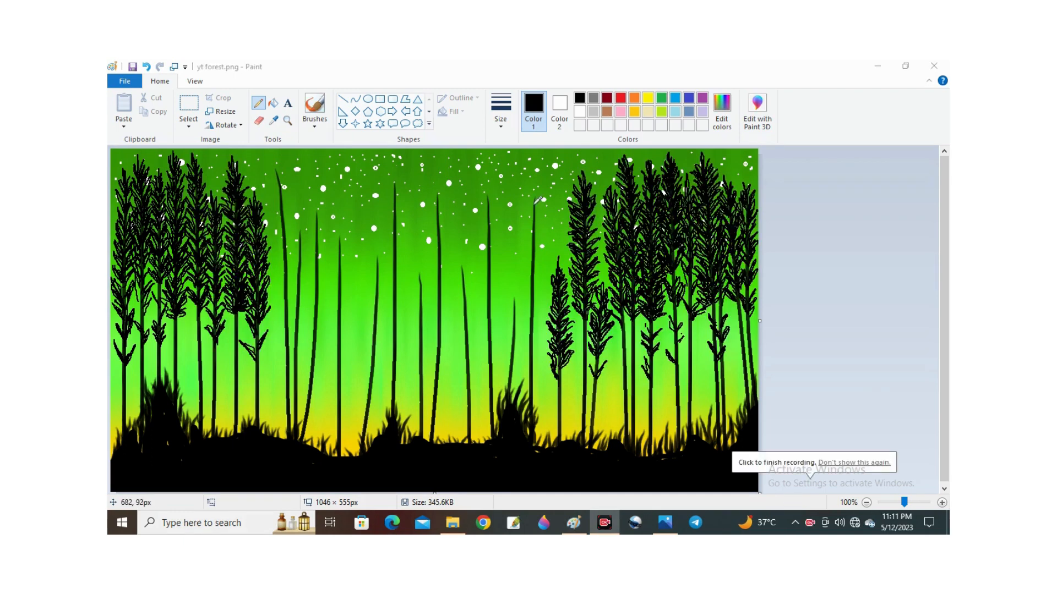
# Step: Sketch feathery black foliage on the tall bare trunk right of centre and on the short trunk just left of it
pyautogui.moveTo(530, 196)
pyautogui.mouseDown()
pyautogui.moveTo(539, 191)
pyautogui.moveTo(538, 217)
pyautogui.moveTo(526, 201)
pyautogui.moveTo(529, 214)
pyautogui.moveTo(539, 193)
pyautogui.moveTo(526, 221)
pyautogui.moveTo(532, 234)
pyautogui.moveTo(545, 215)
pyautogui.moveTo(532, 258)
pyautogui.moveTo(523, 245)
pyautogui.moveTo(533, 260)
pyautogui.moveTo(521, 237)
pyautogui.moveTo(534, 238)
pyautogui.moveTo(526, 231)
pyautogui.moveTo(528, 261)
pyautogui.moveTo(545, 253)
pyautogui.moveTo(548, 226)
pyautogui.moveTo(536, 238)
pyautogui.mouseUp()
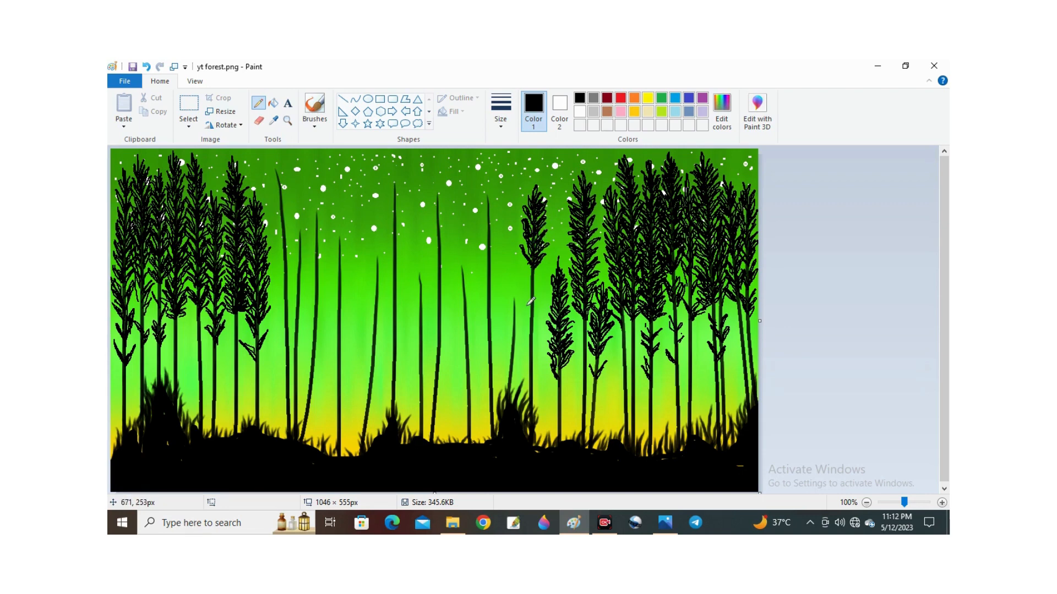
pyautogui.moveTo(526, 305)
pyautogui.mouseDown()
pyautogui.moveTo(523, 282)
pyautogui.moveTo(532, 297)
pyautogui.mouseUp()
pyautogui.moveTo(529, 297)
pyautogui.mouseDown()
pyautogui.moveTo(523, 276)
pyautogui.moveTo(527, 292)
pyautogui.moveTo(537, 285)
pyautogui.moveTo(524, 259)
pyautogui.moveTo(532, 281)
pyautogui.moveTo(527, 265)
pyautogui.moveTo(532, 277)
pyautogui.moveTo(535, 269)
pyautogui.moveTo(522, 251)
pyautogui.moveTo(518, 276)
pyautogui.mouseUp()
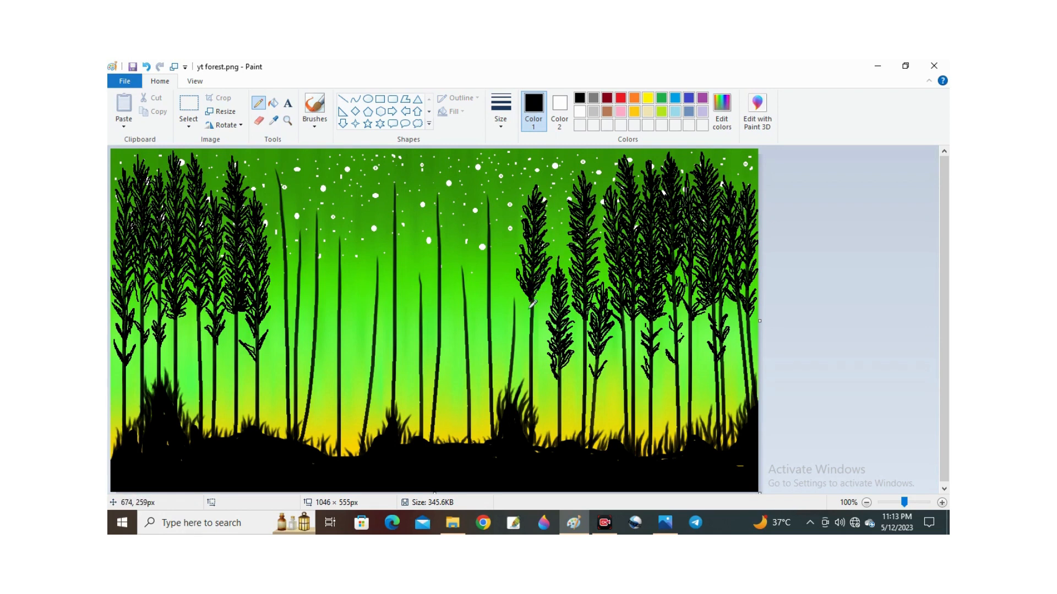
pyautogui.moveTo(532, 304)
pyautogui.mouseDown()
pyautogui.moveTo(544, 286)
pyautogui.moveTo(532, 330)
pyautogui.moveTo(523, 298)
pyautogui.moveTo(536, 333)
pyautogui.moveTo(545, 314)
pyautogui.moveTo(535, 336)
pyautogui.moveTo(547, 306)
pyautogui.moveTo(533, 325)
pyautogui.mouseUp()
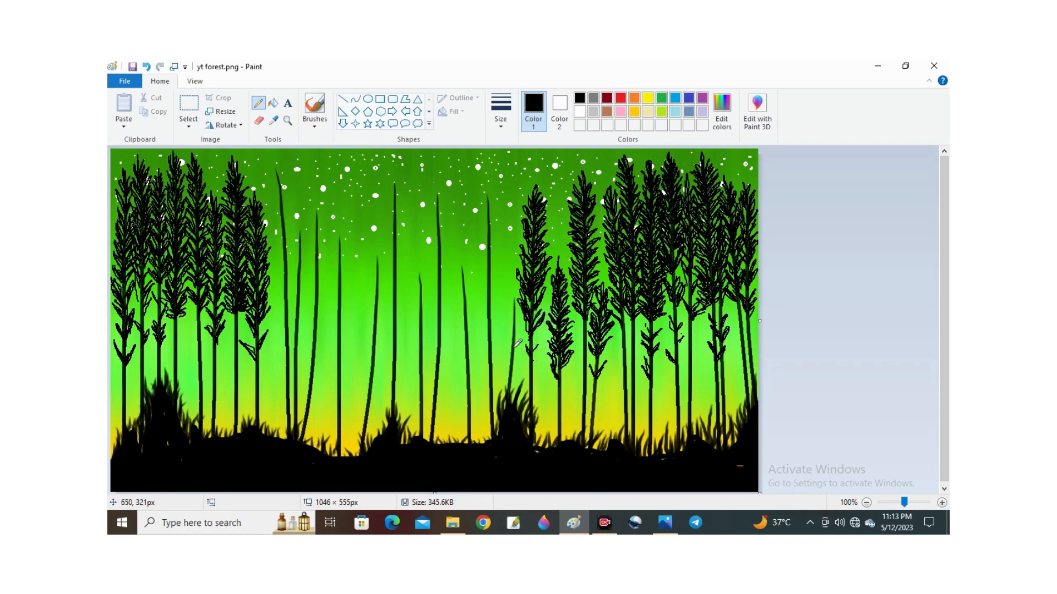
pyautogui.moveTo(511, 349)
pyautogui.mouseDown()
pyautogui.moveTo(512, 298)
pyautogui.moveTo(511, 372)
pyautogui.moveTo(524, 344)
pyautogui.moveTo(515, 340)
pyautogui.moveTo(508, 360)
pyautogui.mouseUp()
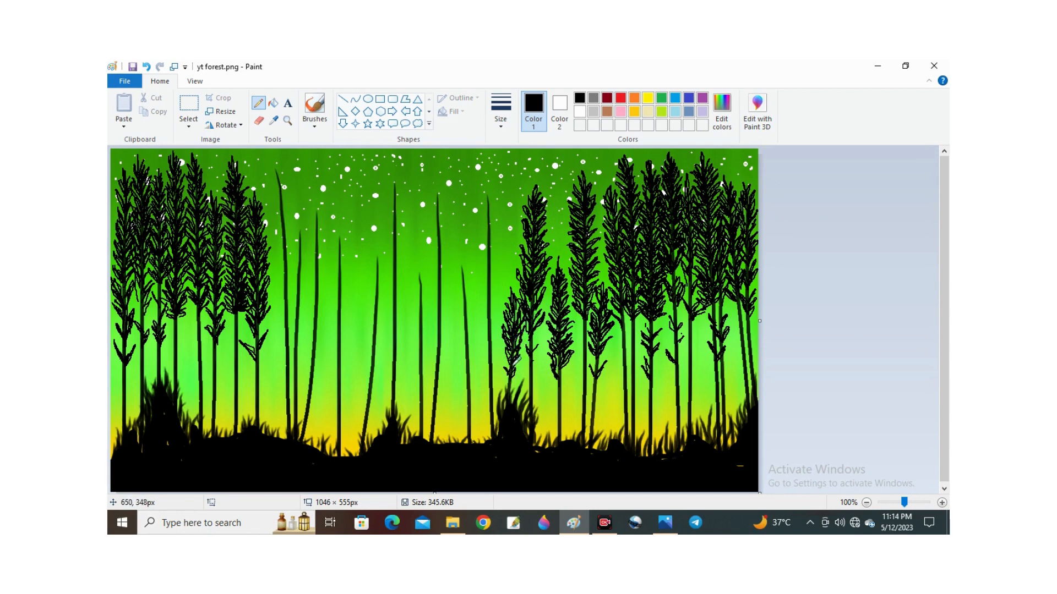
# Step: Fill the next tall bare trunk toward the centre with feathery black leaf strokes from its tip to well below the middle
pyautogui.moveTo(487, 258); pyautogui.dragTo(487, 180)
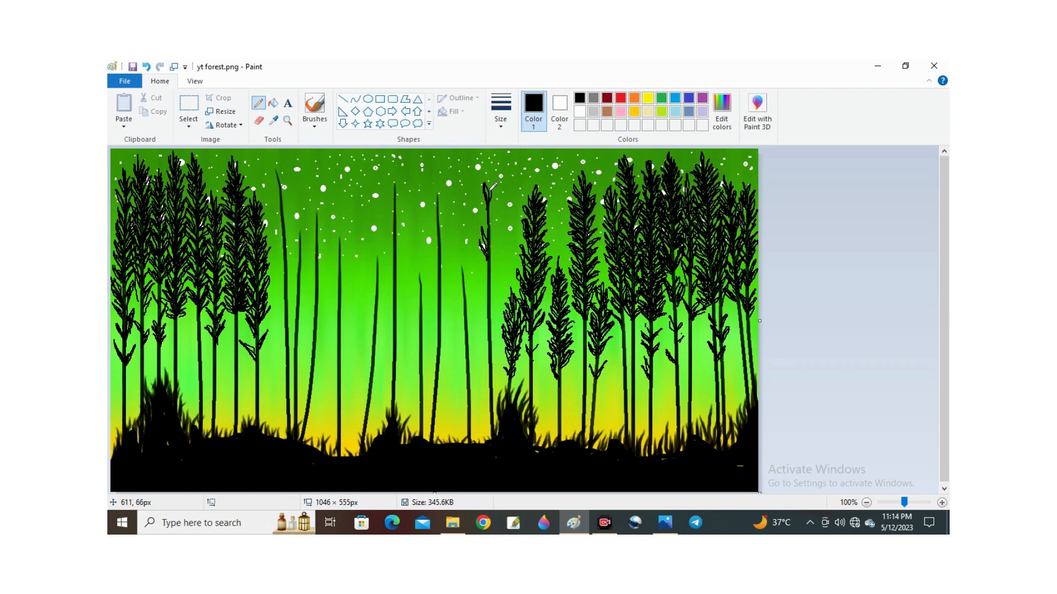
pyautogui.moveTo(488, 217)
pyautogui.mouseDown()
pyautogui.moveTo(498, 196)
pyautogui.moveTo(486, 233)
pyautogui.mouseUp()
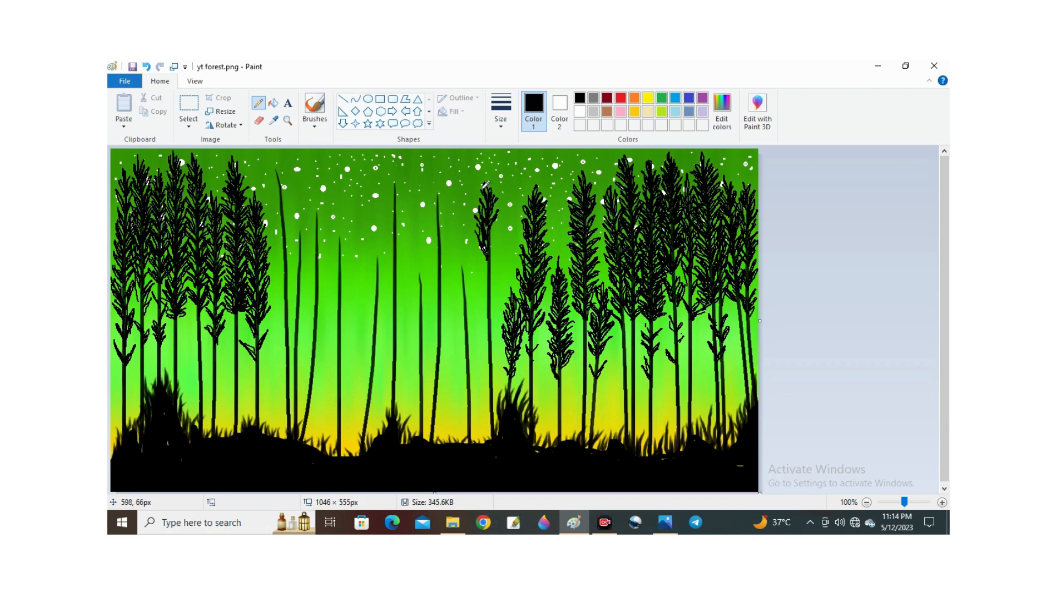
pyautogui.moveTo(481, 189); pyautogui.dragTo(485, 211)
pyautogui.moveTo(488, 286)
pyautogui.mouseDown()
pyautogui.moveTo(476, 240)
pyautogui.moveTo(491, 265)
pyautogui.moveTo(493, 321)
pyautogui.moveTo(478, 290)
pyautogui.moveTo(489, 296)
pyautogui.moveTo(486, 333)
pyautogui.moveTo(477, 314)
pyautogui.moveTo(489, 338)
pyautogui.moveTo(474, 314)
pyautogui.moveTo(491, 337)
pyautogui.moveTo(476, 301)
pyautogui.moveTo(492, 335)
pyautogui.moveTo(503, 325)
pyautogui.moveTo(492, 345)
pyautogui.moveTo(502, 309)
pyautogui.moveTo(491, 333)
pyautogui.mouseUp()
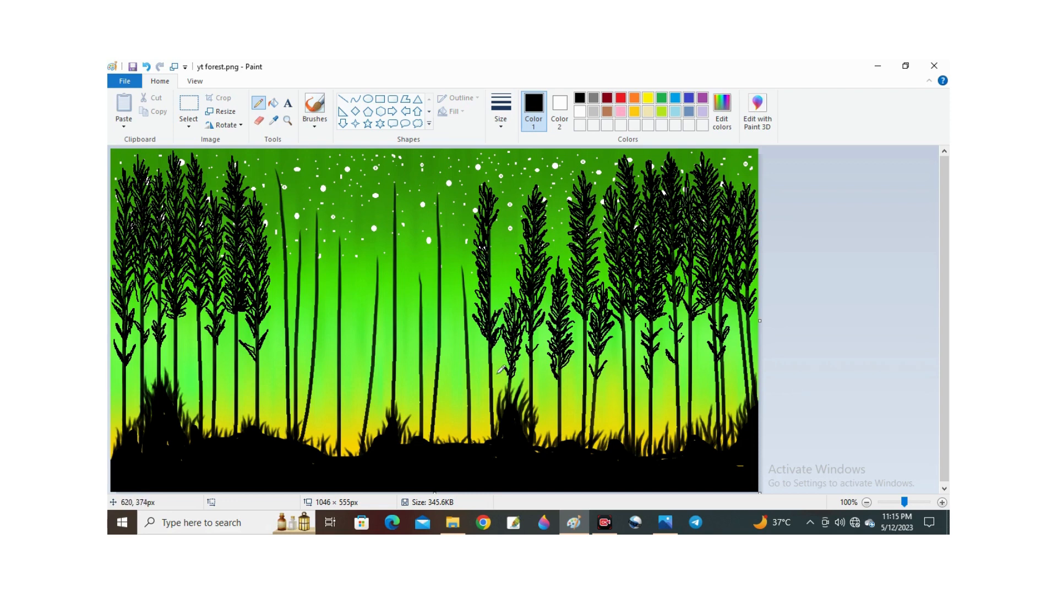
pyautogui.moveTo(484, 361); pyautogui.dragTo(487, 380)
pyautogui.moveTo(495, 228)
pyautogui.mouseDown()
pyautogui.moveTo(485, 291)
pyautogui.moveTo(504, 250)
pyautogui.moveTo(498, 312)
pyautogui.moveTo(508, 292)
pyautogui.moveTo(498, 292)
pyautogui.moveTo(500, 224)
pyautogui.mouseUp()
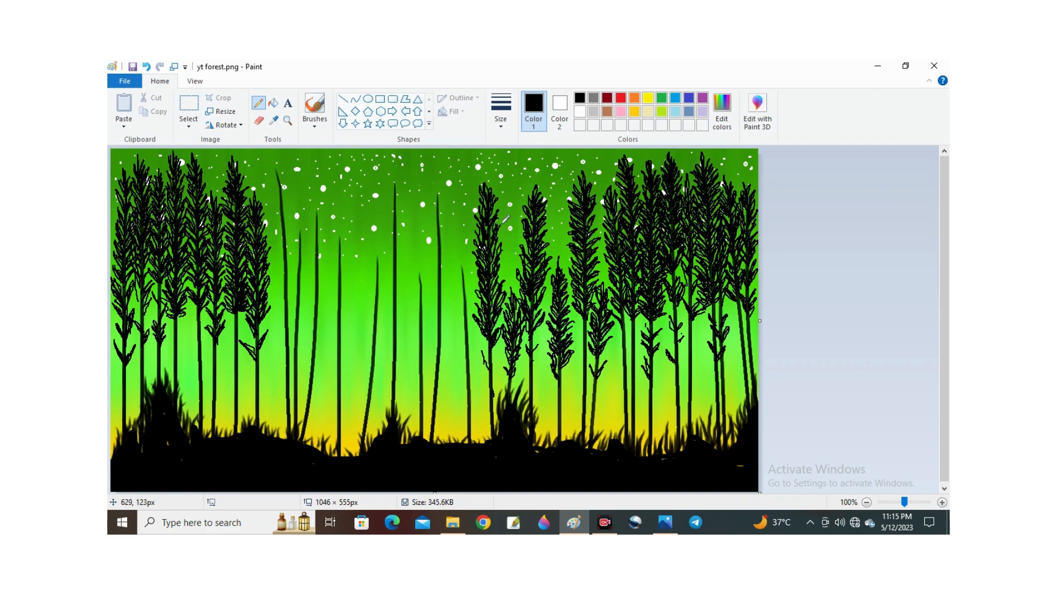